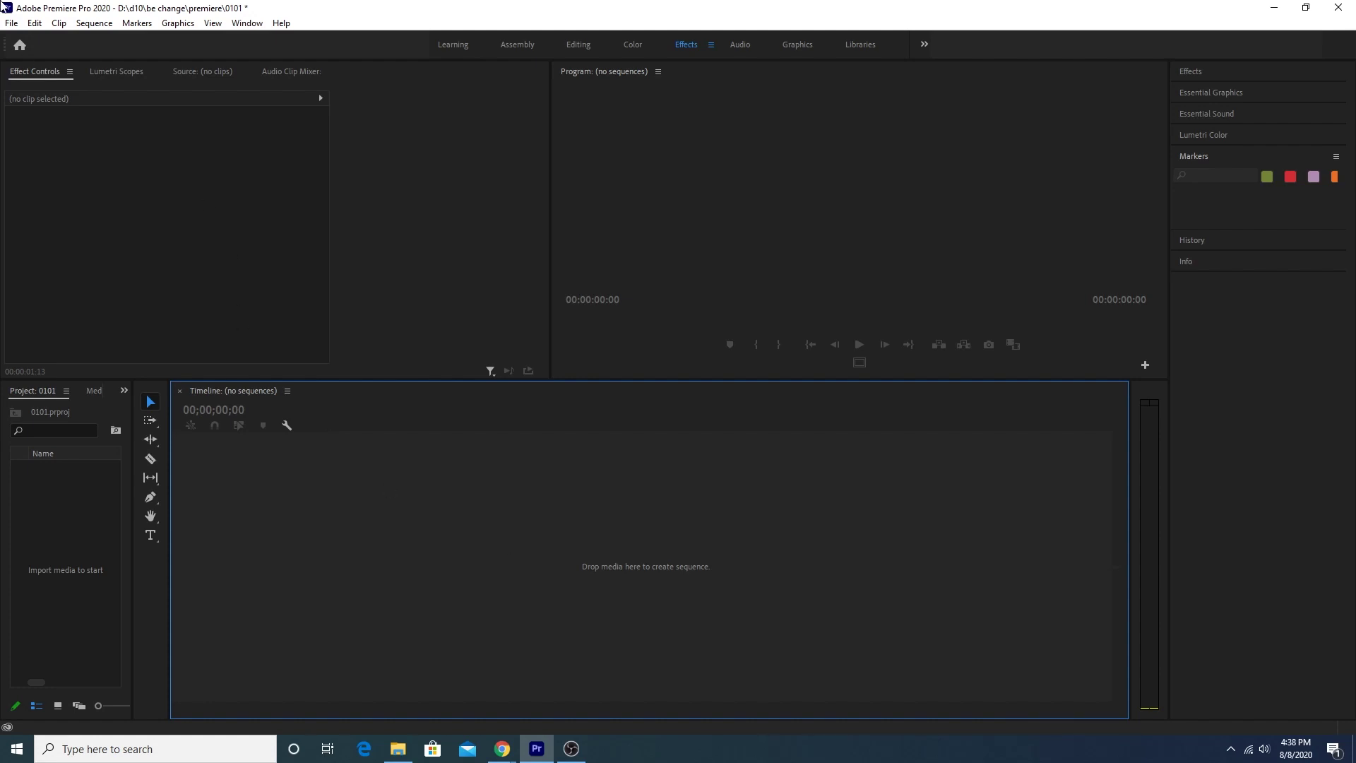
Step: Start a new sequence and bring up its Settings tab
left_click(12, 22)
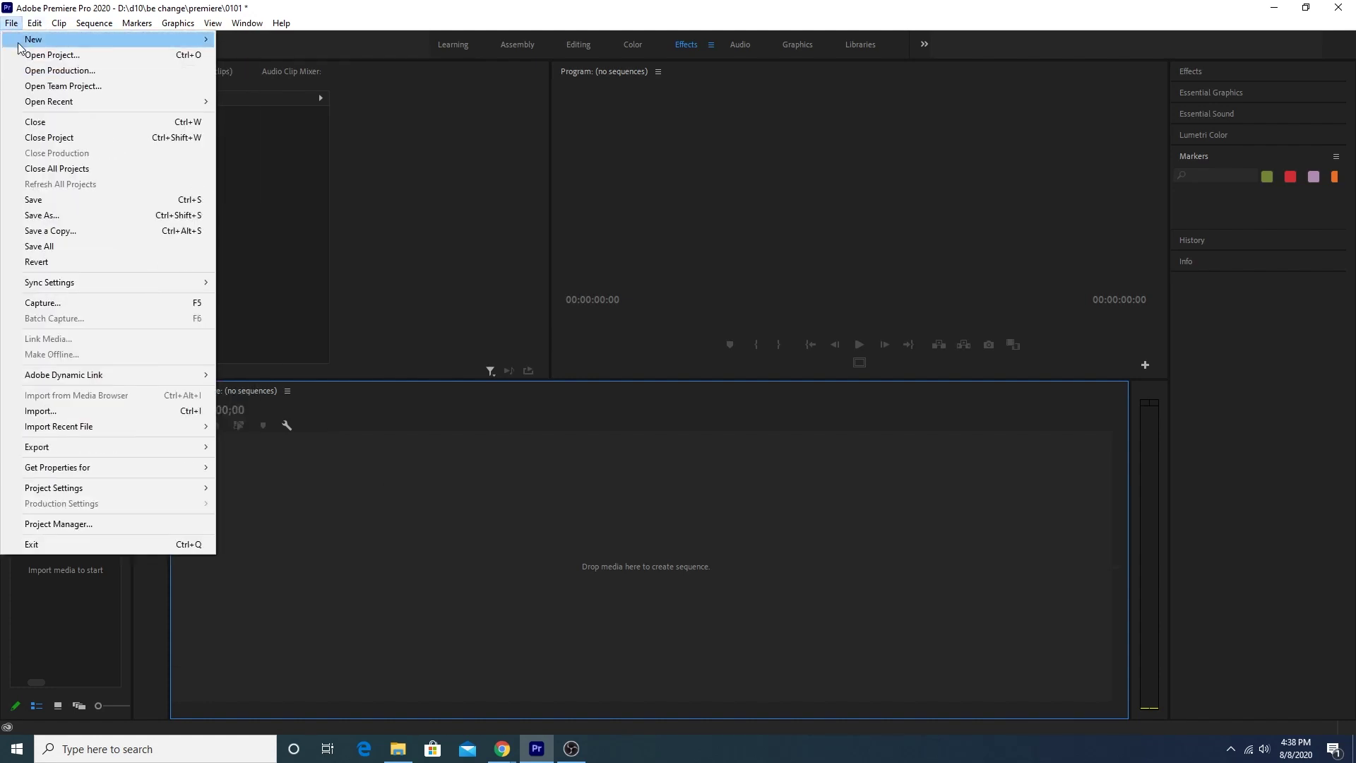
mouse_move(19, 47)
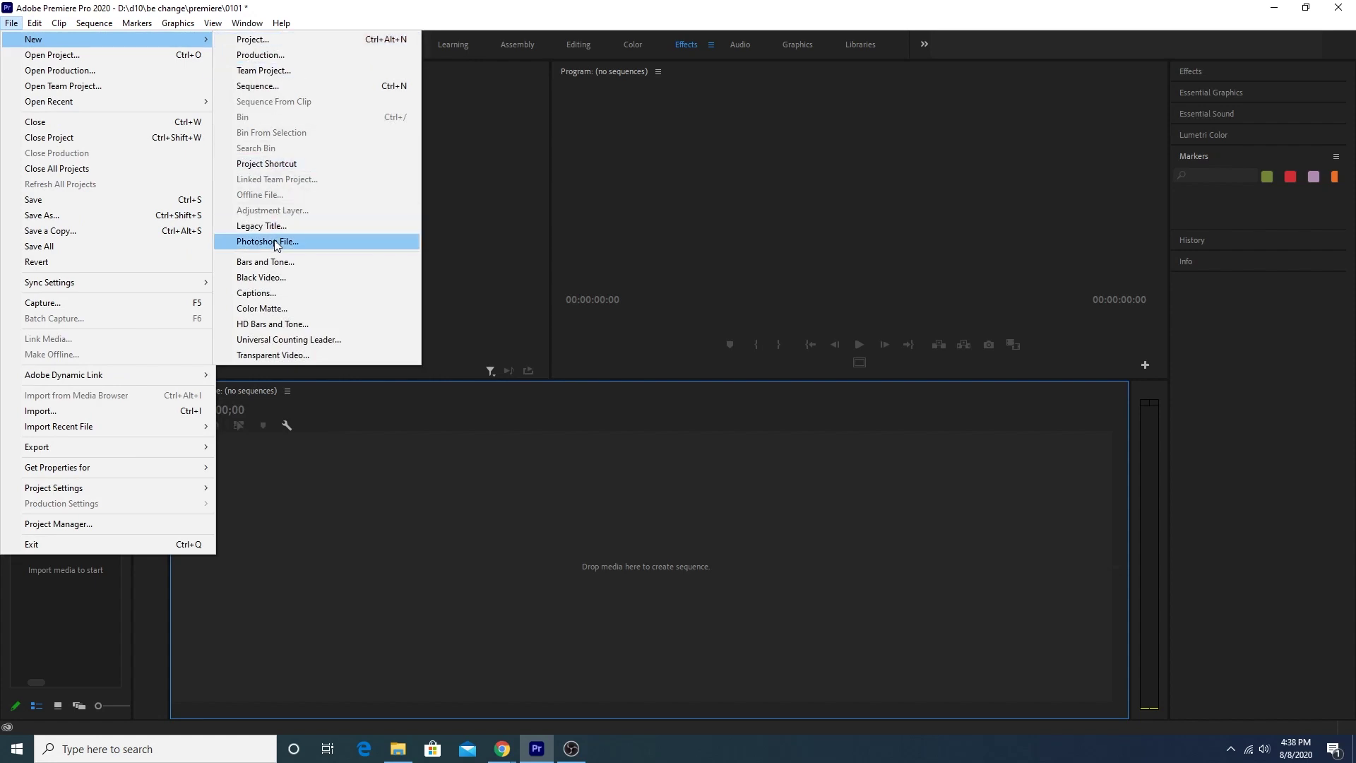
left_click(261, 87)
left_click_drag(565, 130, 305, 117)
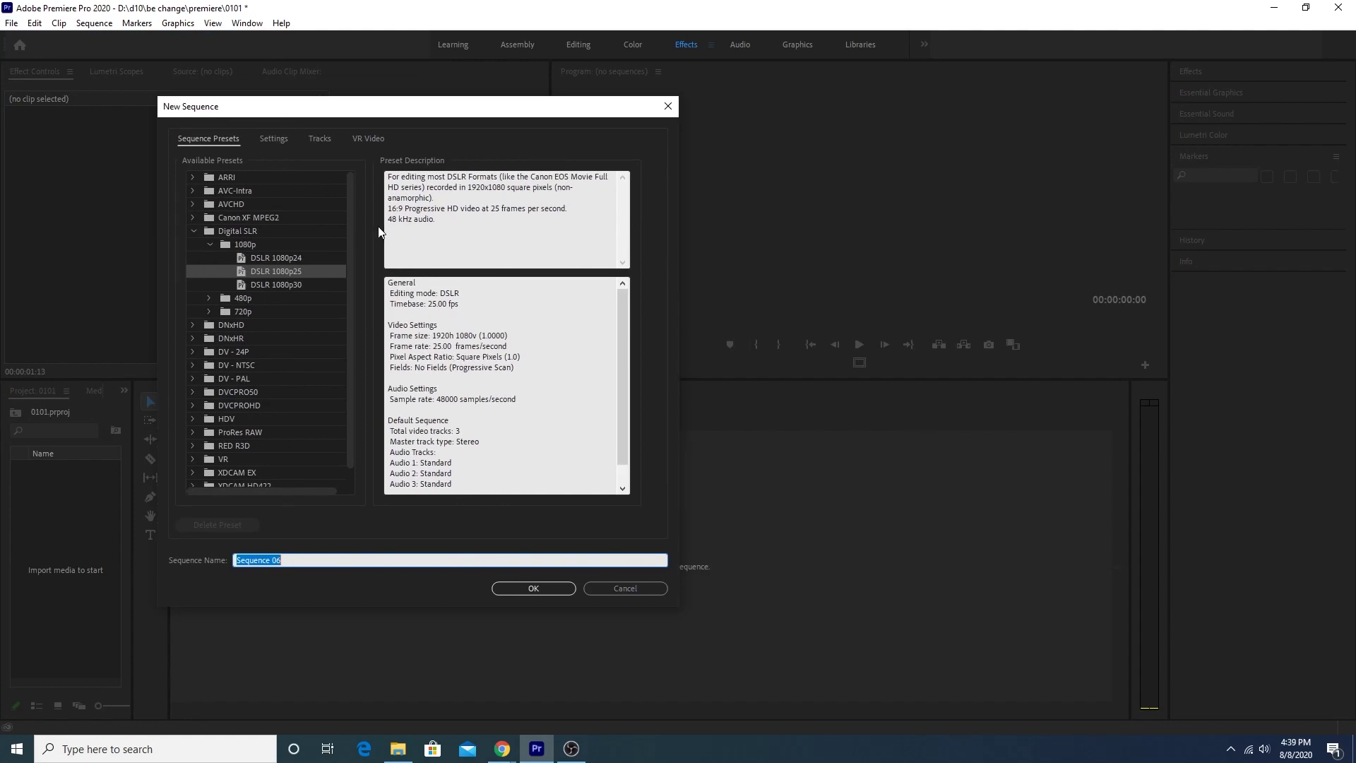
left_click(278, 144)
left_click(192, 139)
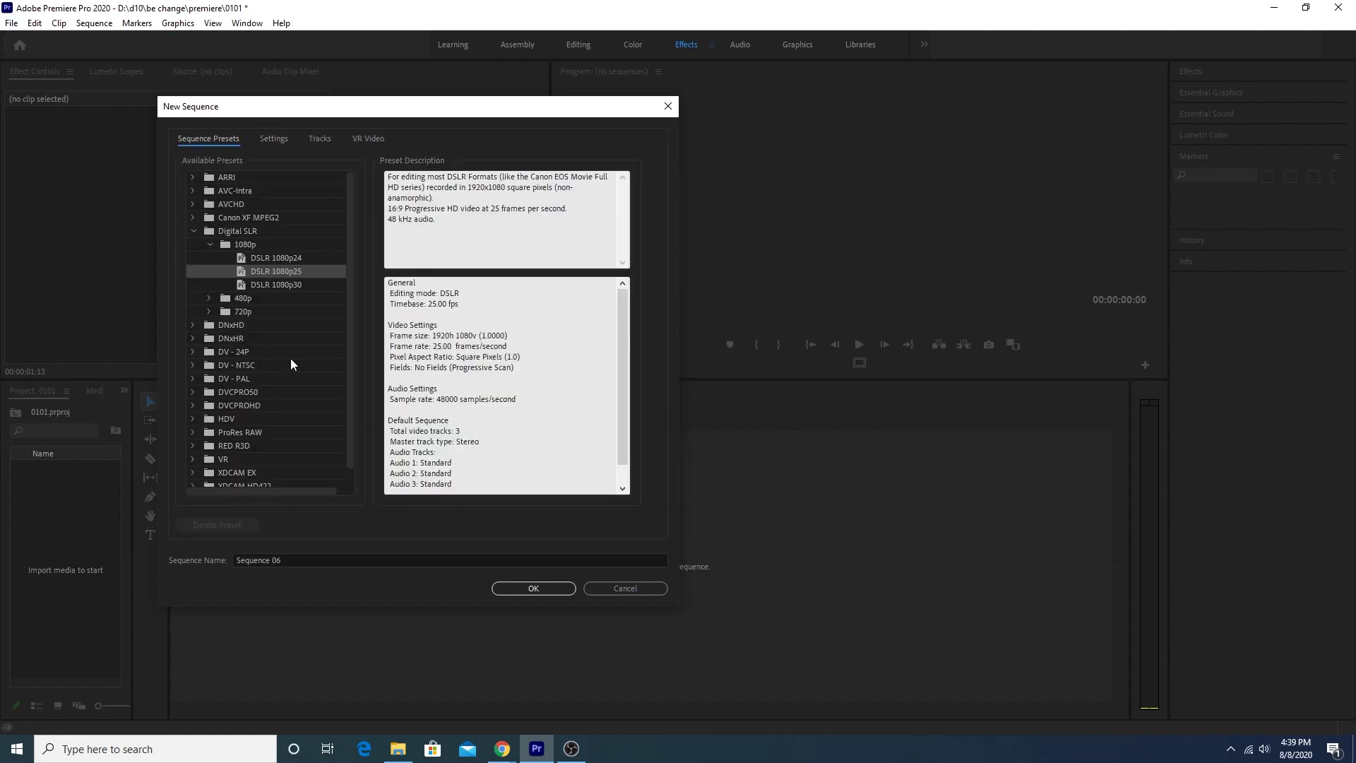
left_click_drag(352, 201, 350, 253)
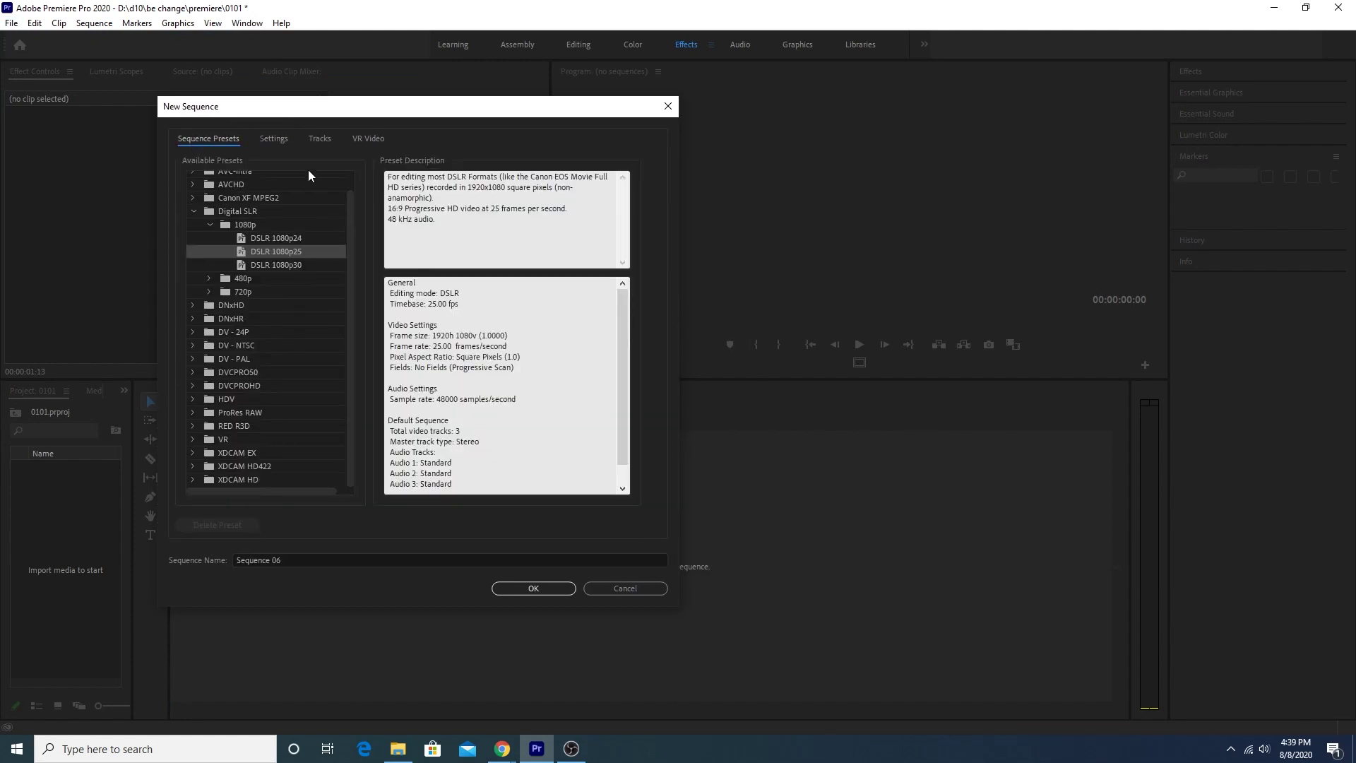
left_click(283, 139)
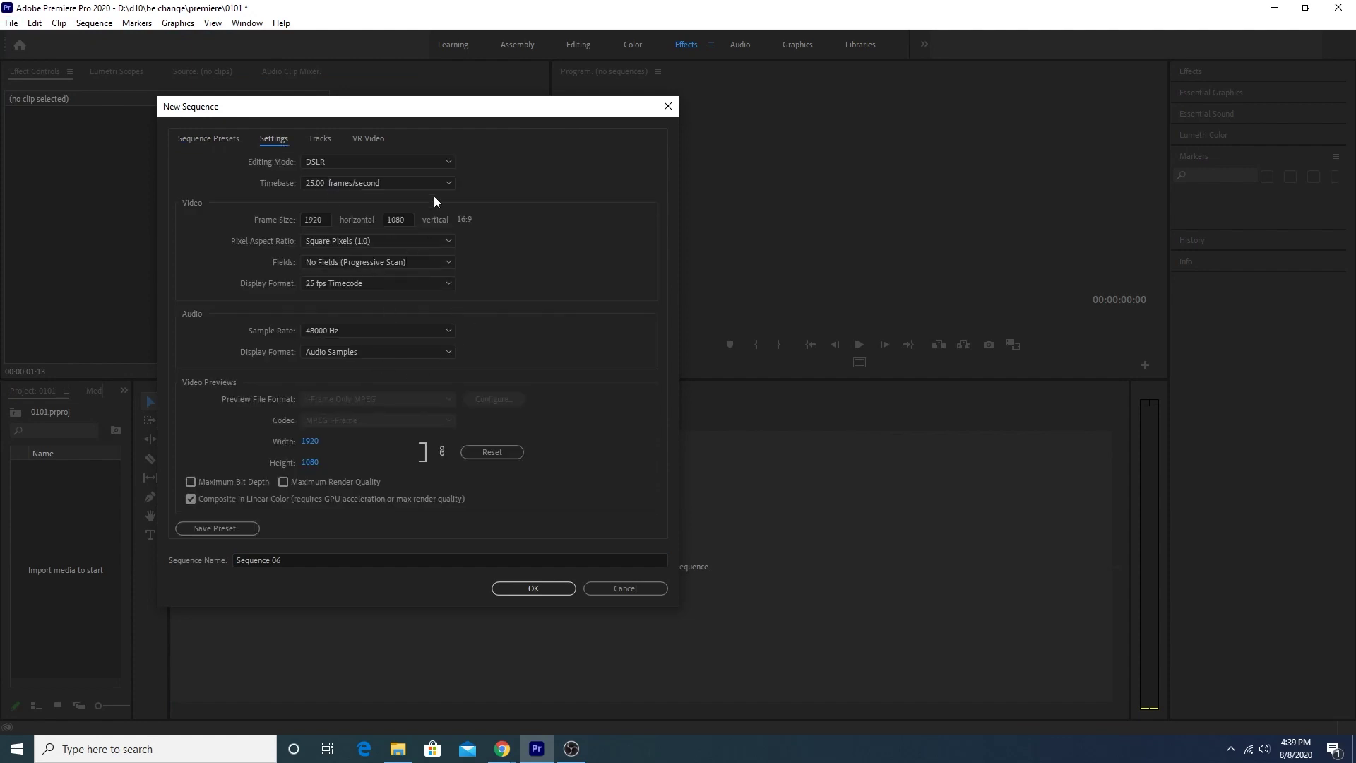
Step: Set Editing Mode to Custom with an 812 × 320 frame size and confirm as Sequence 06
left_click(446, 164)
left_click_drag(451, 366, 442, 189)
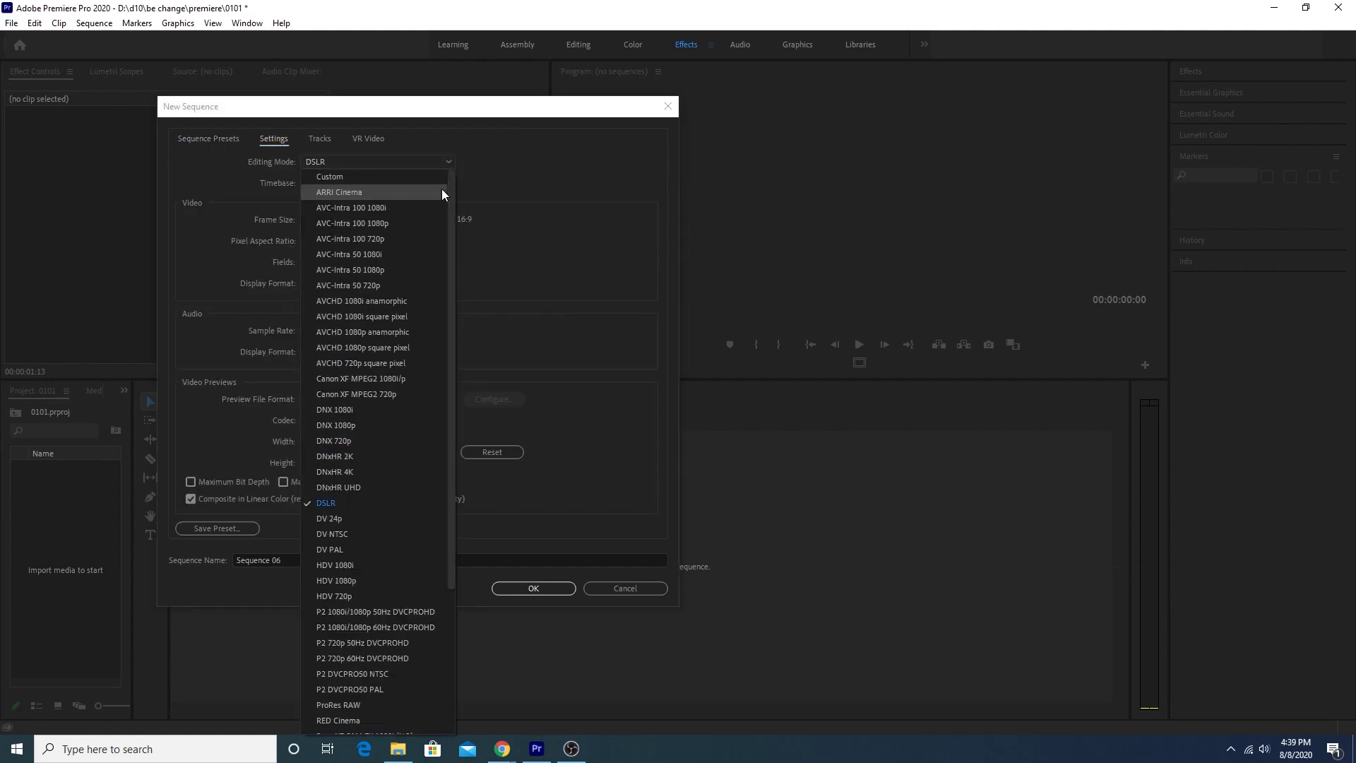
left_click(336, 178)
left_click(326, 219)
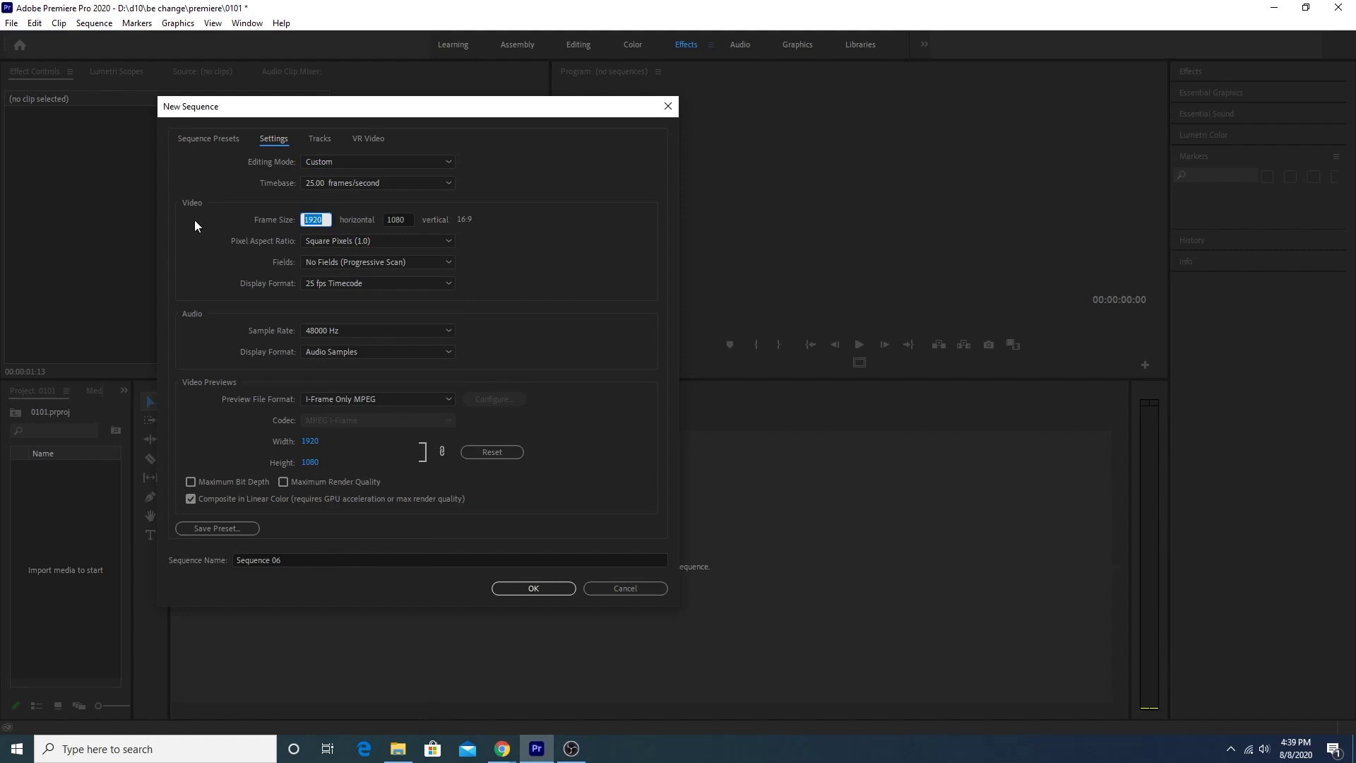
type("812")
left_click(409, 216)
type("320")
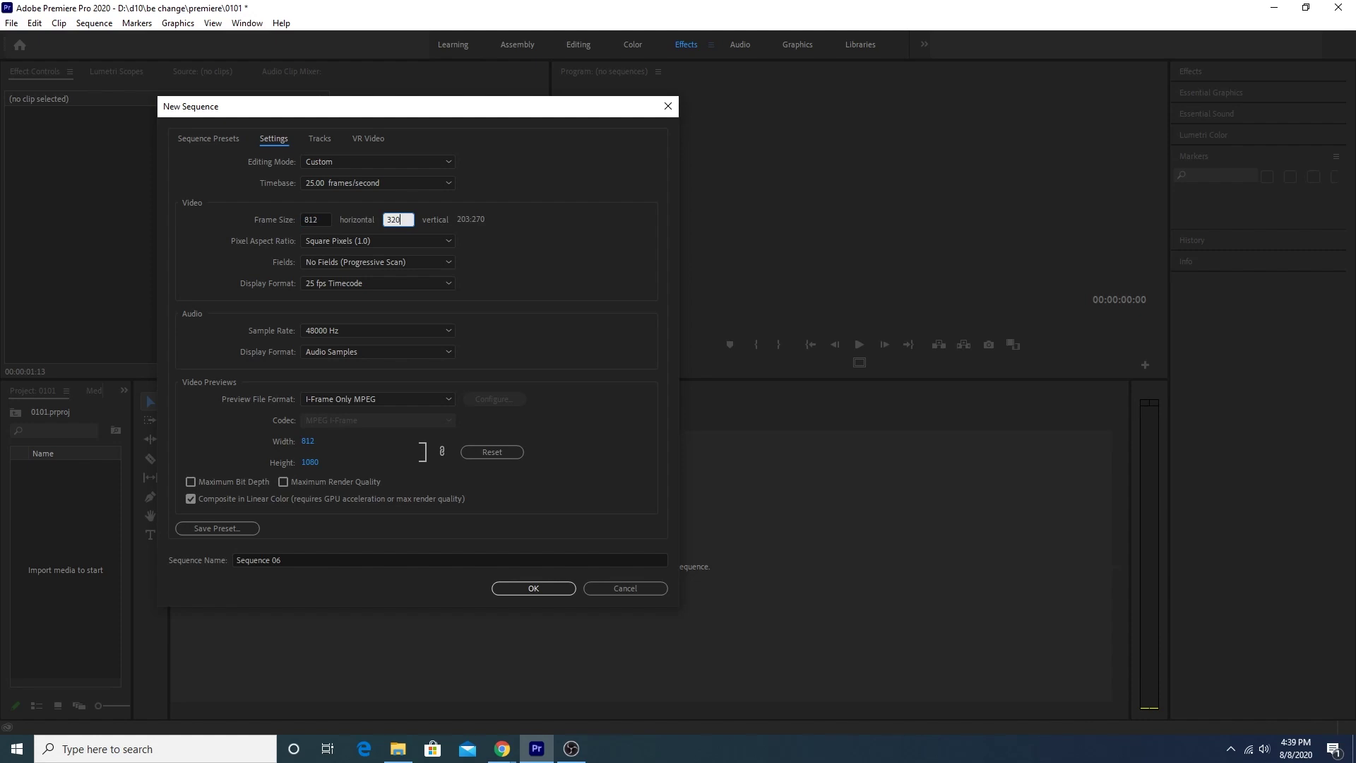
left_click(508, 256)
left_click(322, 220)
key("Tab")
left_click(539, 589)
Step: Scrub the empty timeline and return the playhead to the sequence start
left_click(88, 539)
left_click_drag(354, 424, 506, 434)
key("Home")
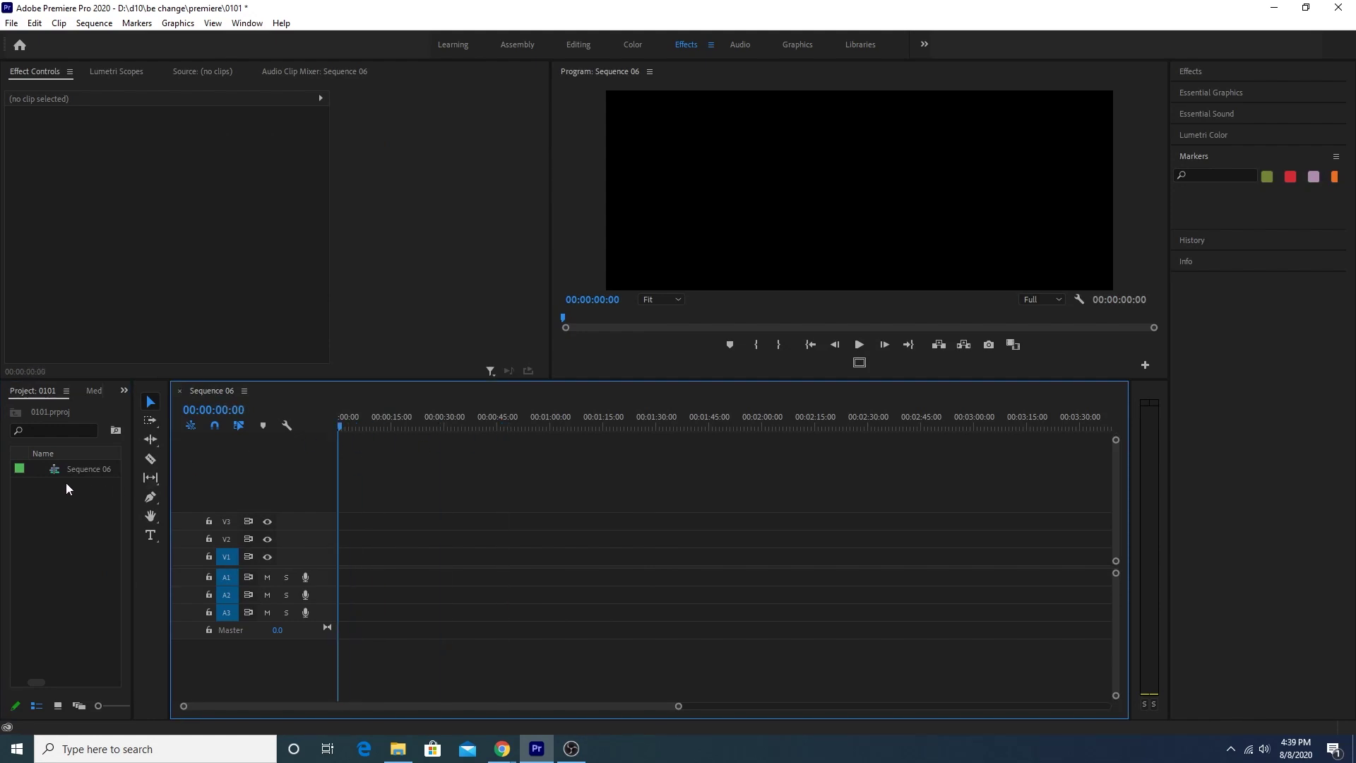
left_click_drag(361, 423, 326, 421)
Step: Import the WINDY STUDIO LOGO WITH MUSIC video from the windy studio new logo folder
left_click(11, 22)
left_click(28, 412)
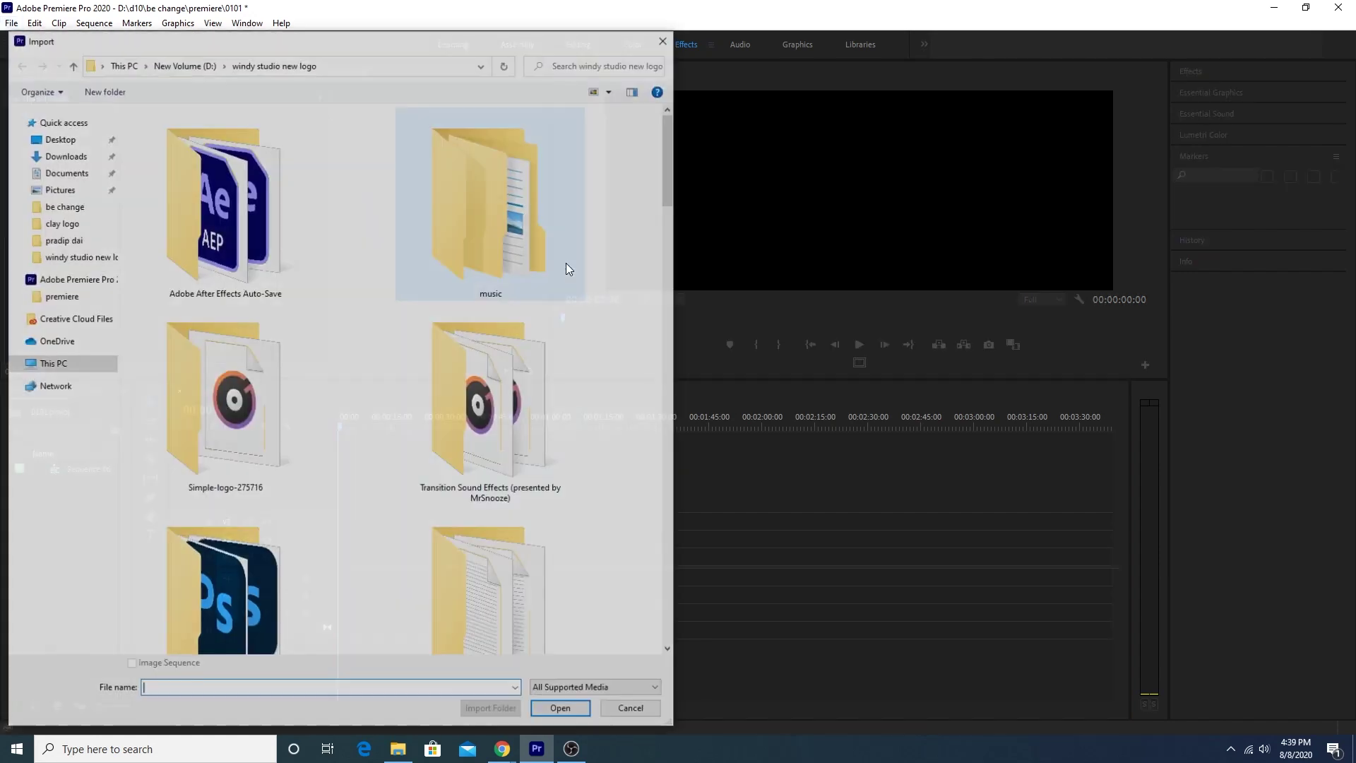
left_click_drag(669, 146, 690, 624)
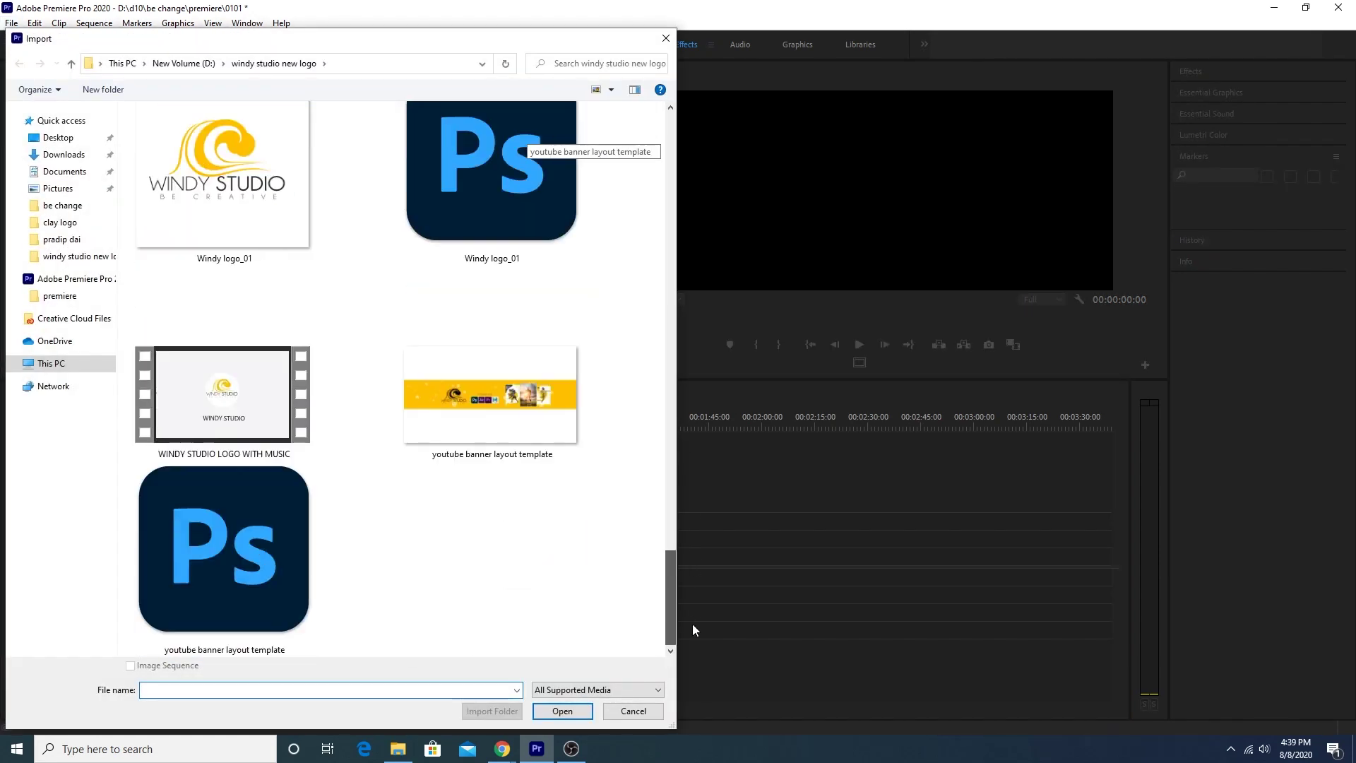
left_click(229, 383)
left_click(562, 711)
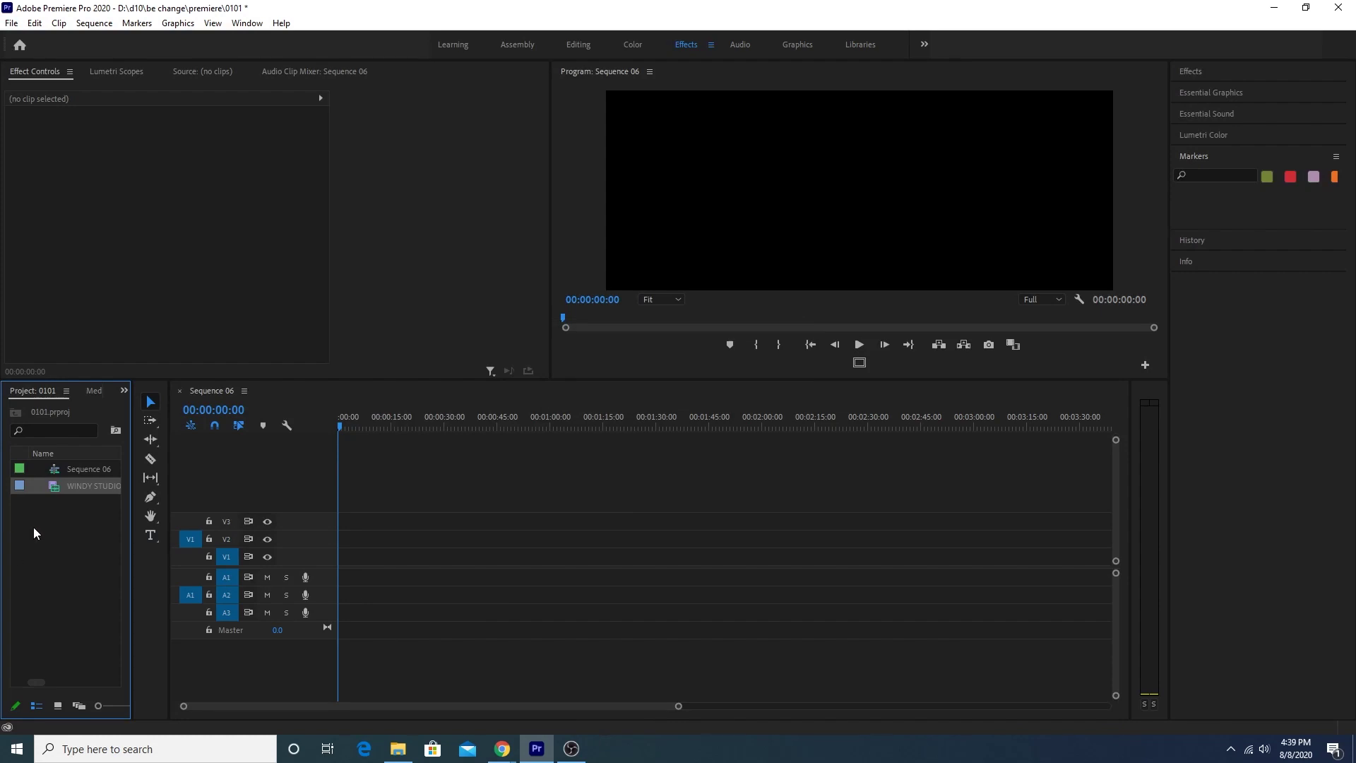
Step: Open the imported WINDY STUDIO LOGO WITH MUSIC clip in the Source Monitor
left_click_drag(131, 469, 838, 446)
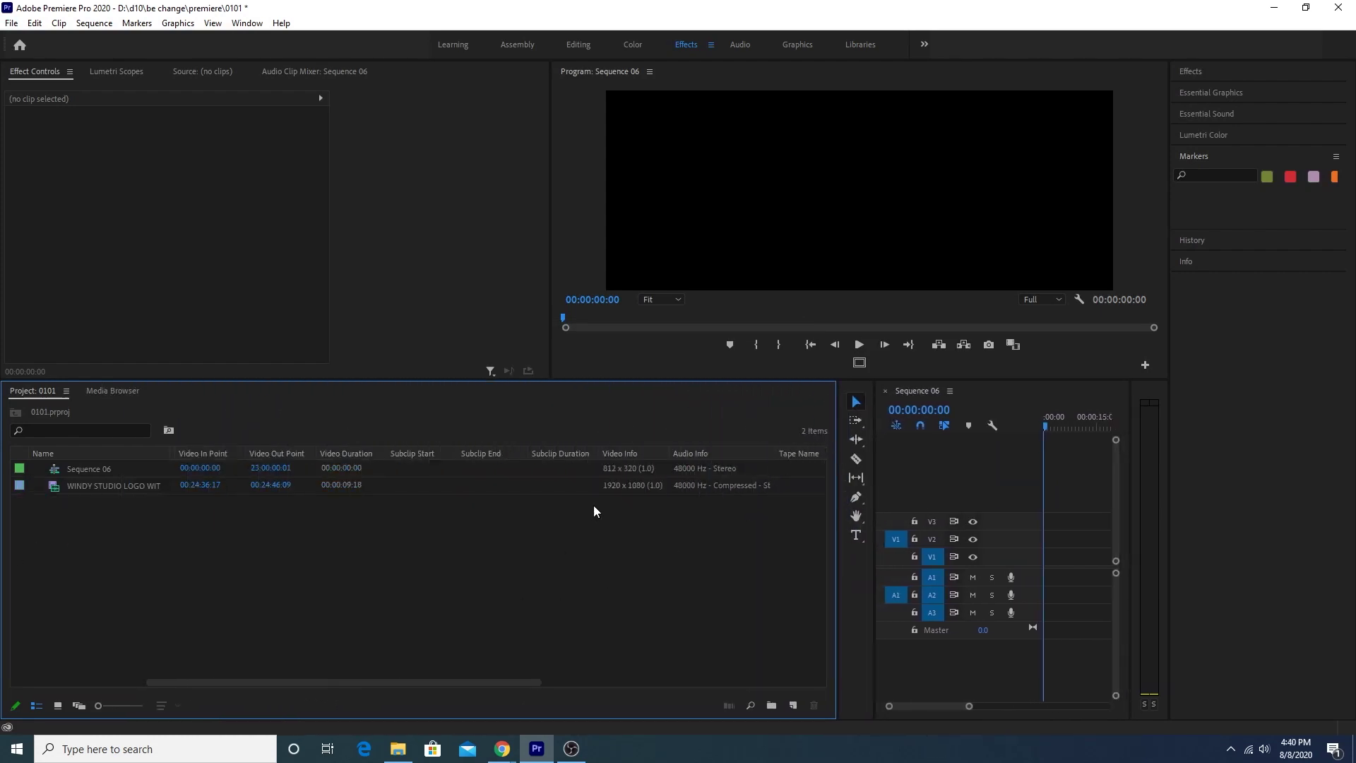
left_click(128, 484)
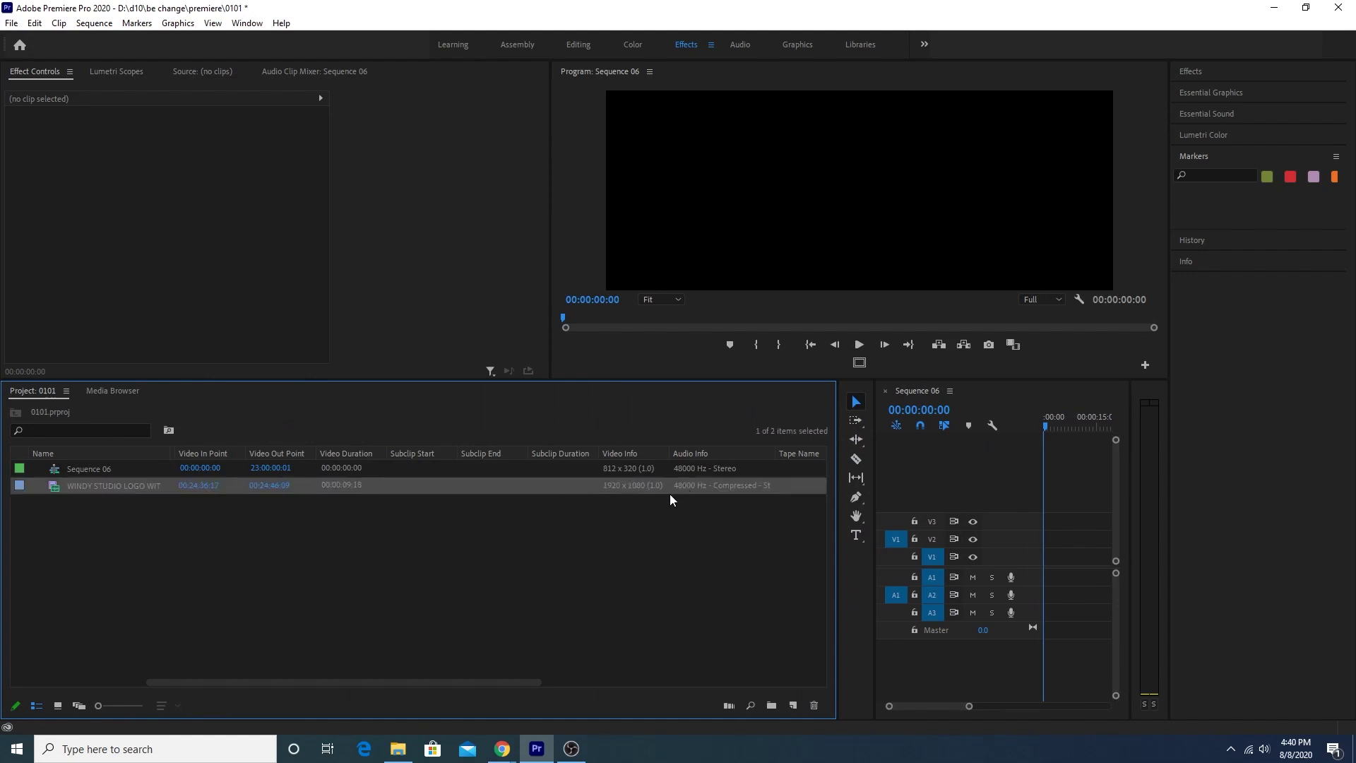
double_click(58, 486)
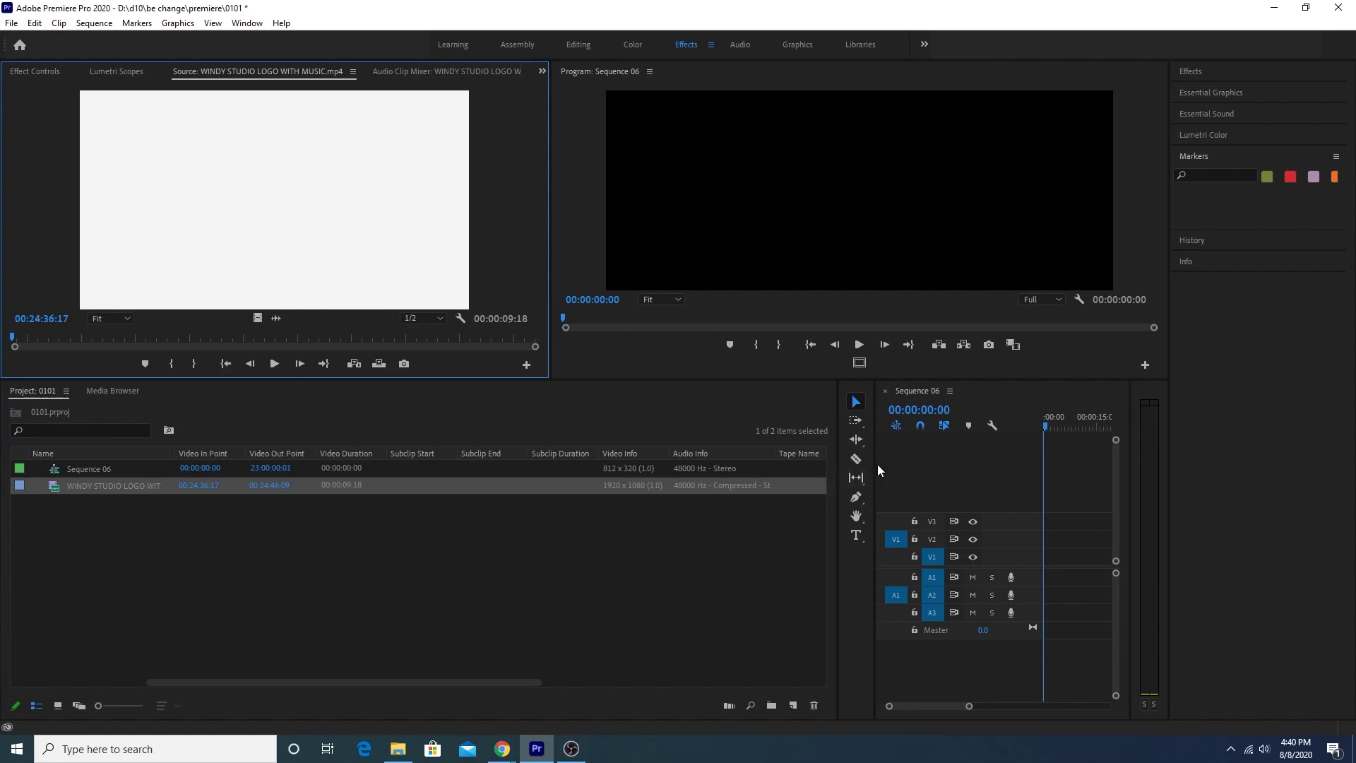
Step: Drag the logo clip to the start of V1, keeping the existing 812 × 320 sequence settings
left_click_drag(874, 464, 108, 464)
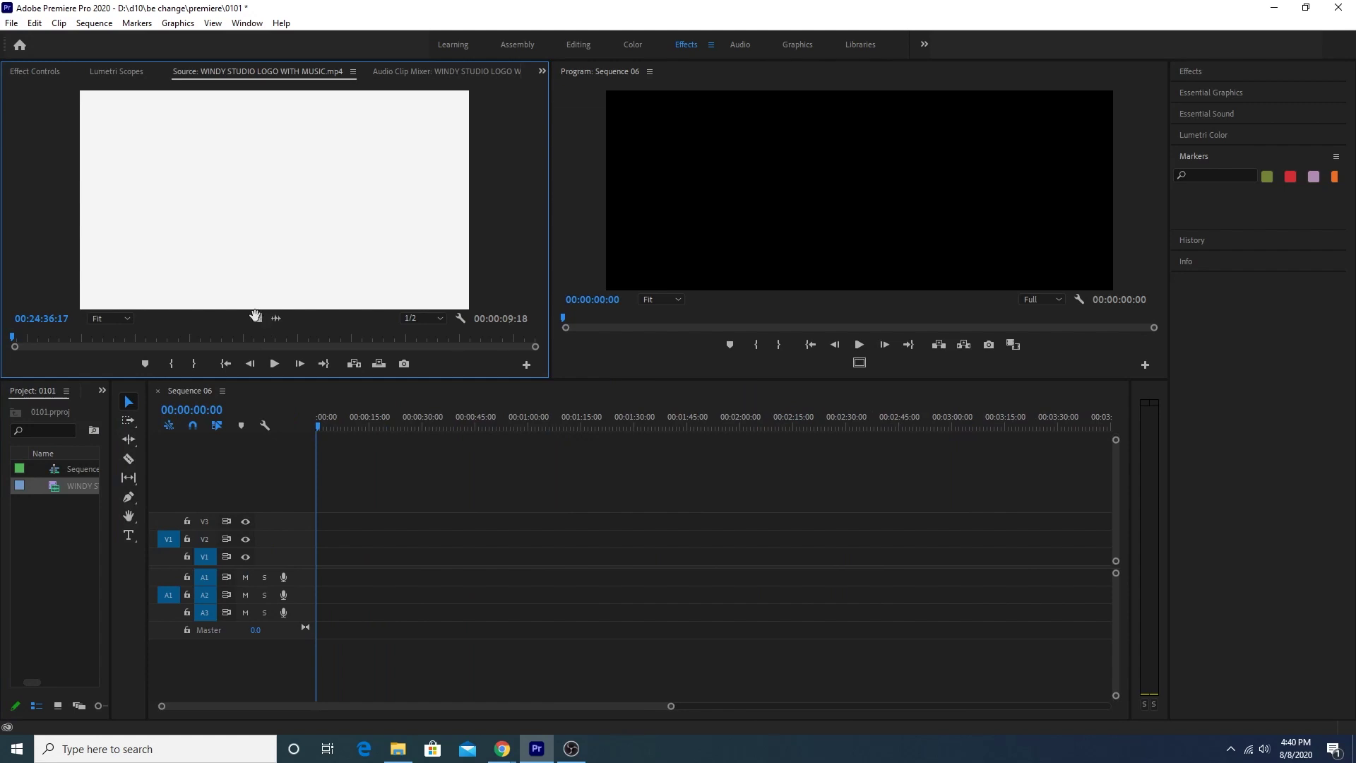
left_click_drag(275, 372, 312, 562)
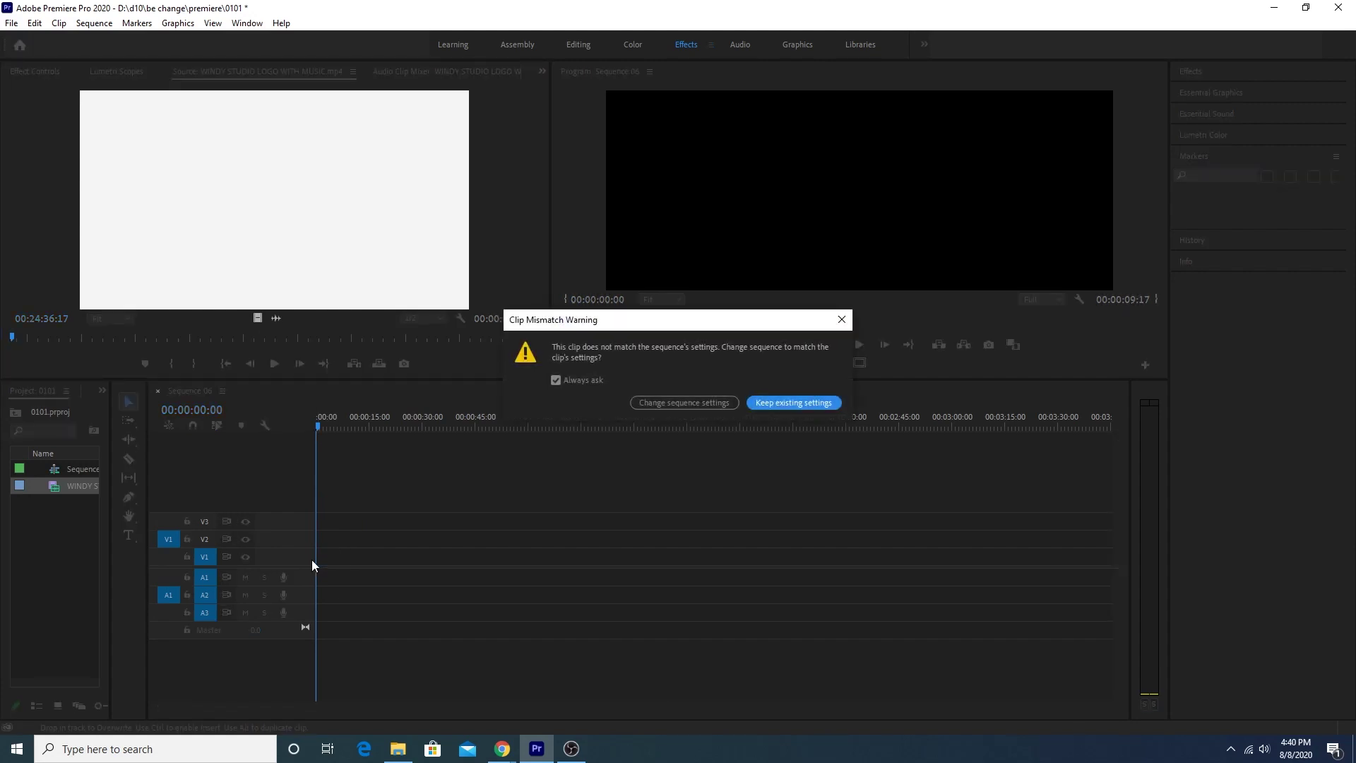
left_click_drag(629, 328, 499, 298)
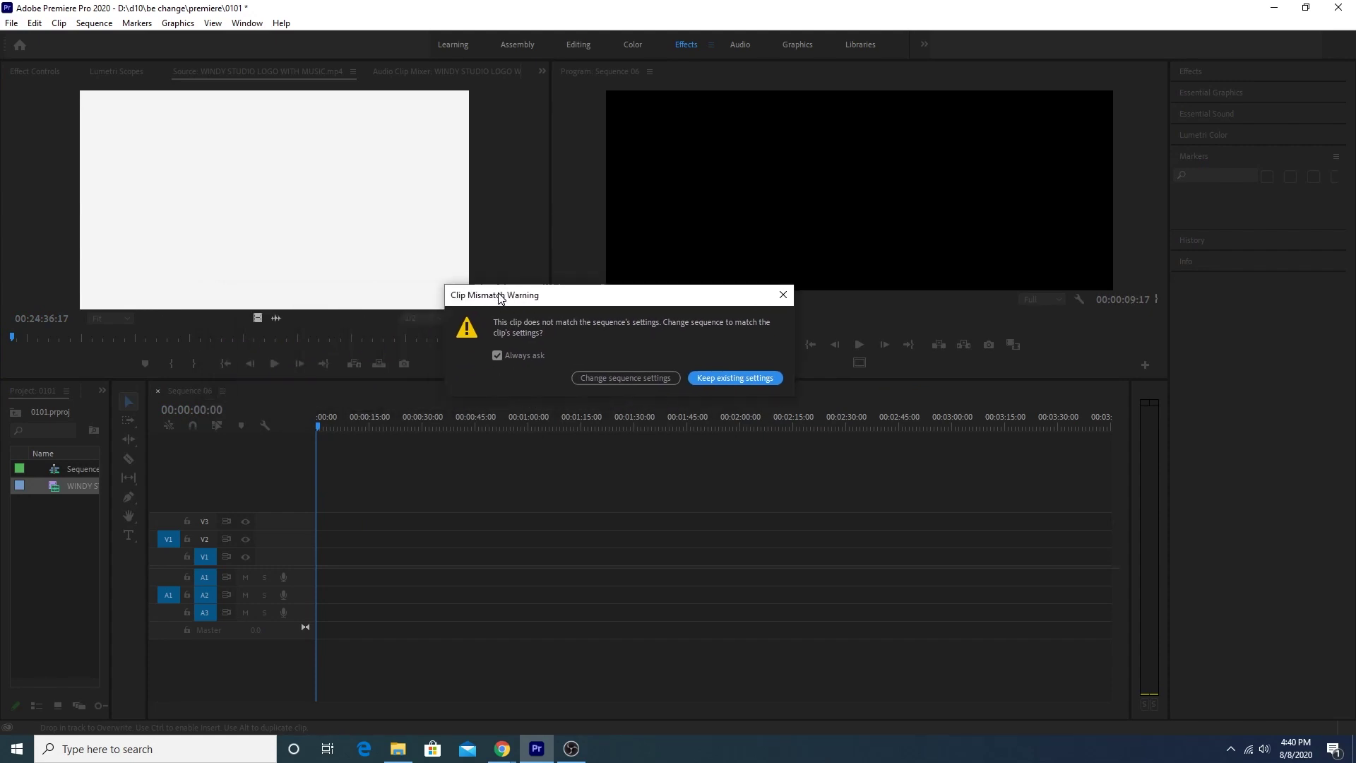
left_click(723, 379)
left_click_drag(108, 452, 369, 459)
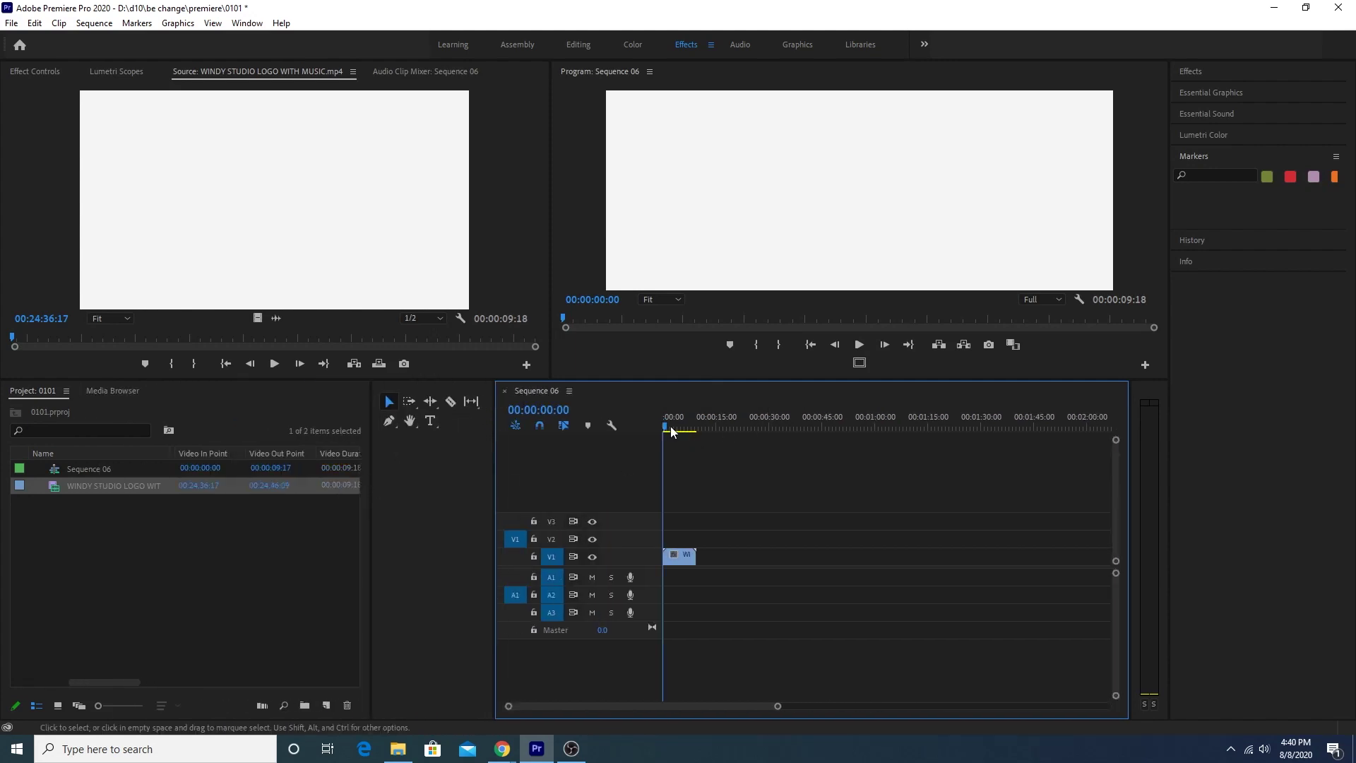
Step: Scale the logo clip down to 30 and play back to check it
key("space")
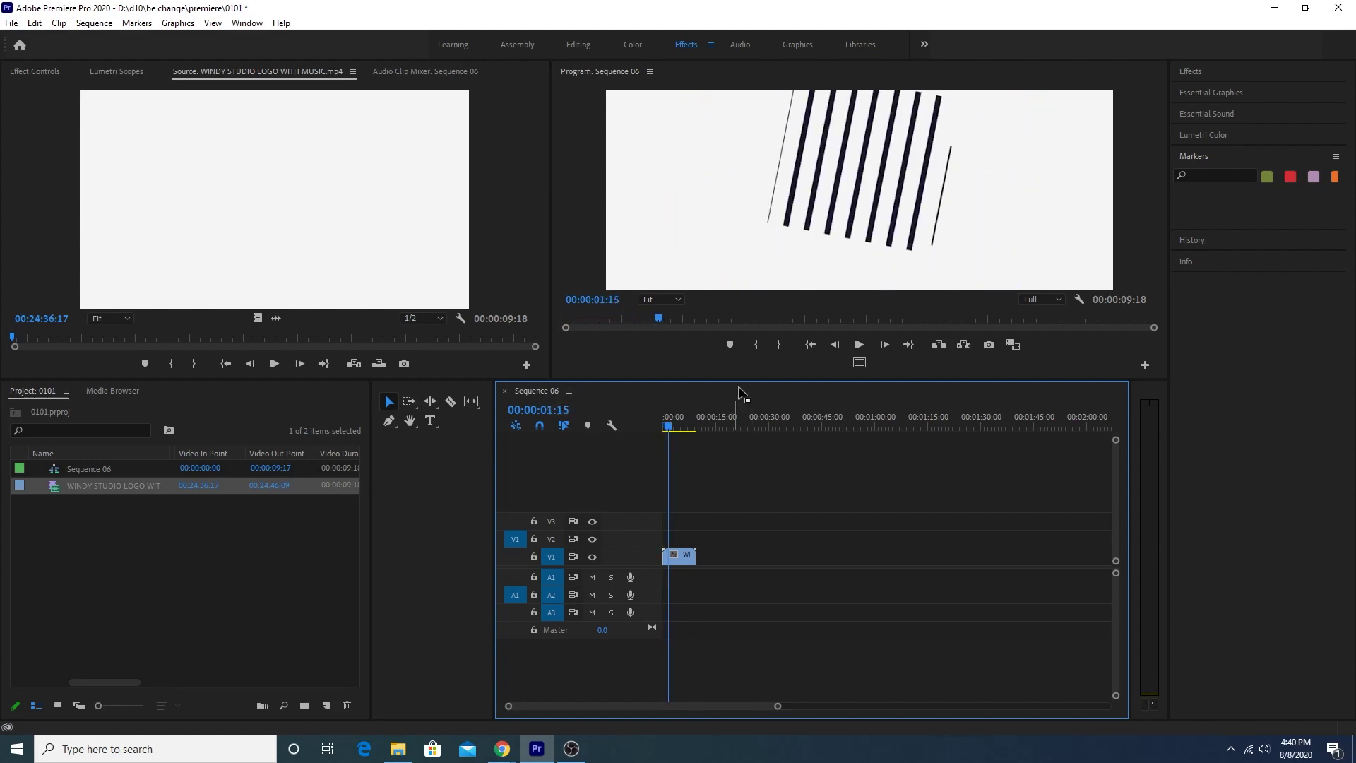
left_click(37, 71)
left_click_drag(173, 160, 125, 160)
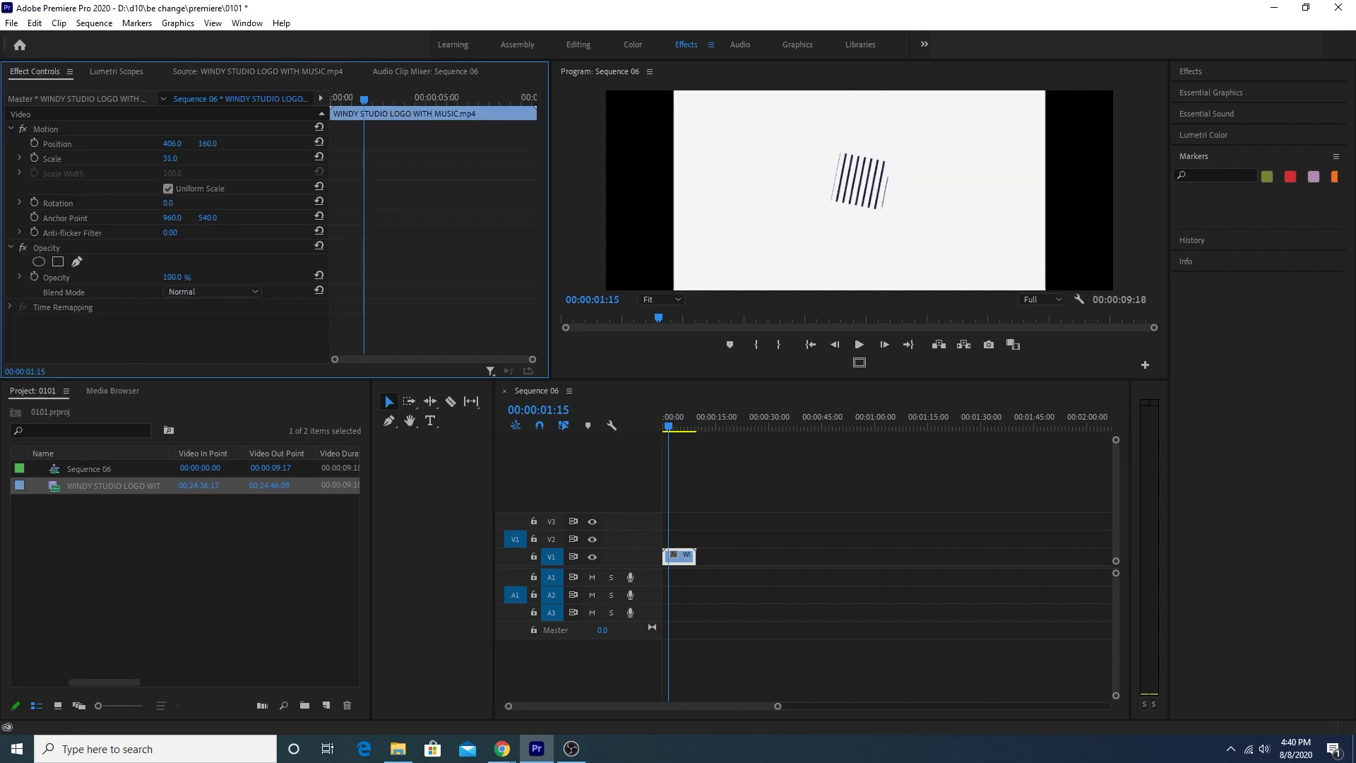
left_click(875, 502)
key("space")
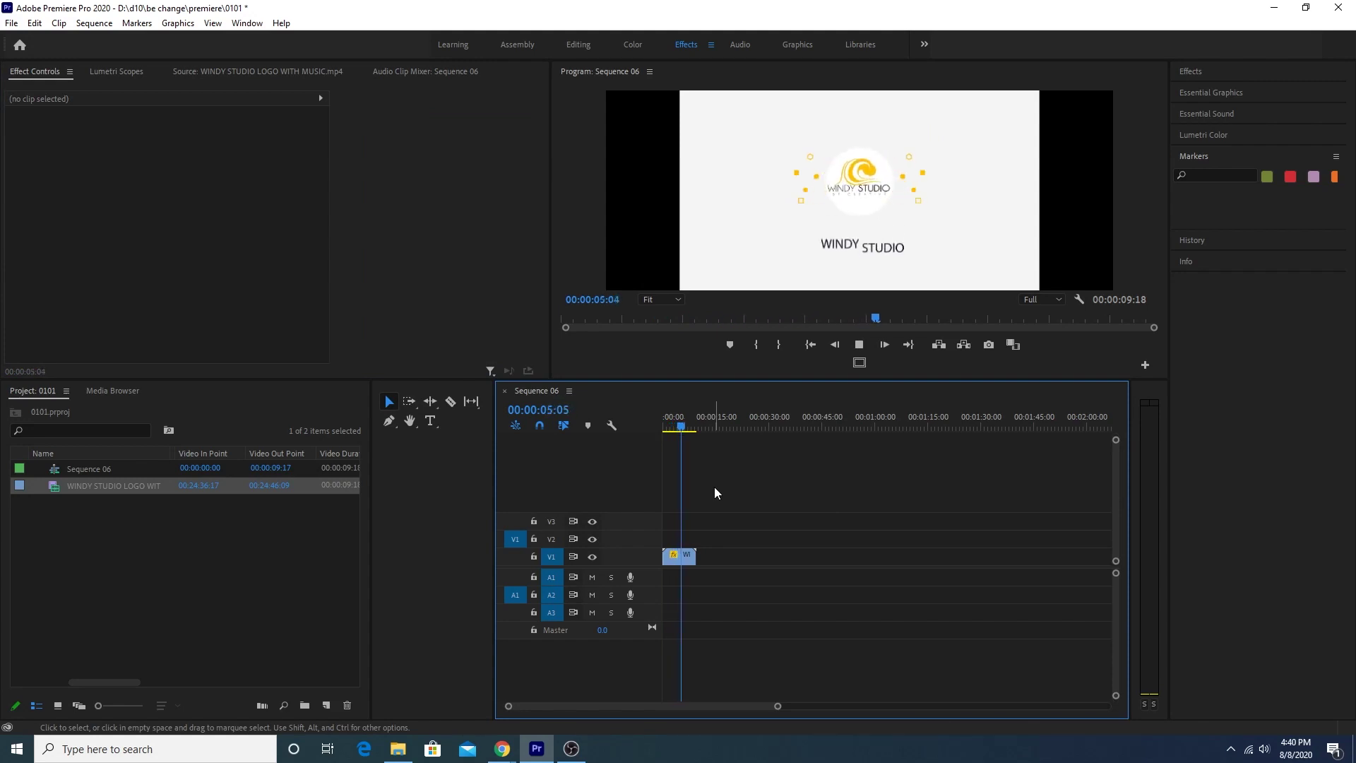
key("space")
Step: Paste a copy of the logo clip right after the original on V1
key("=")
key("=")
left_click(714, 558)
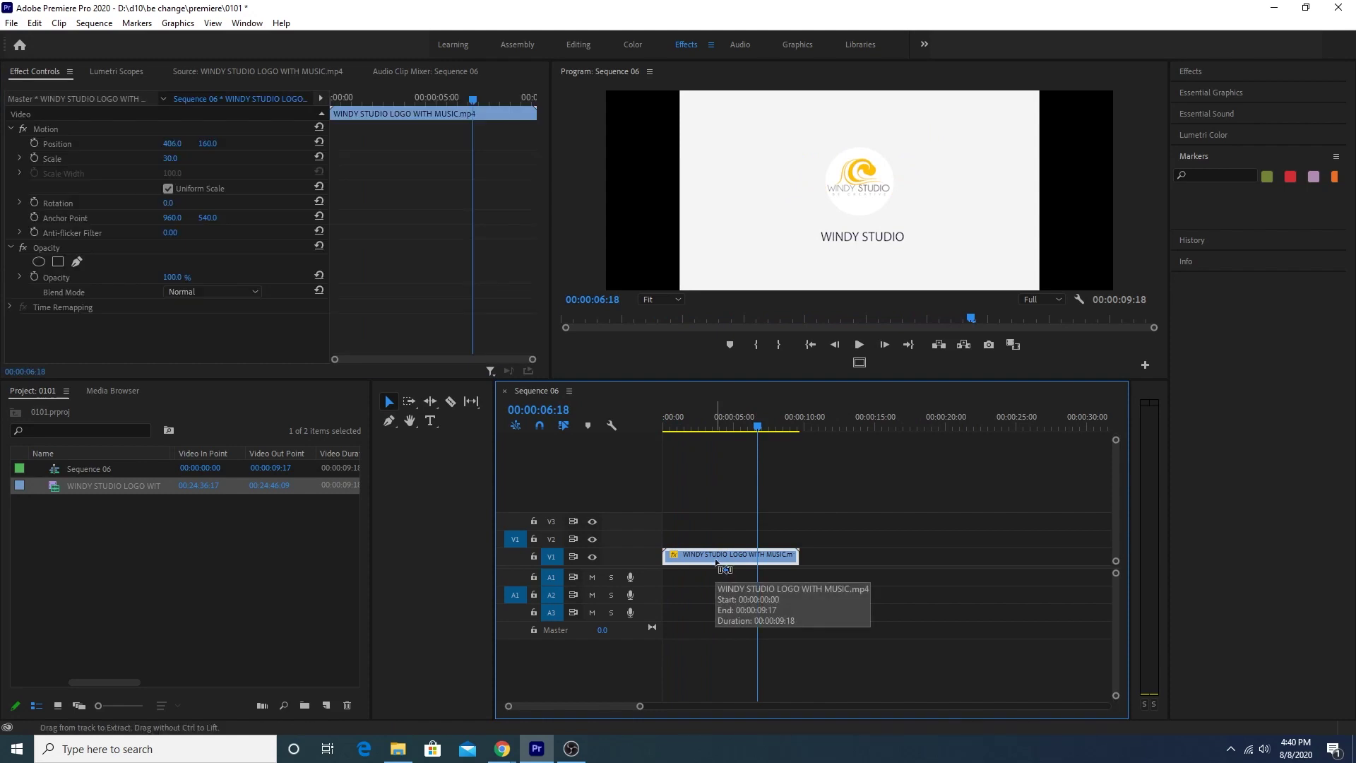
left_click(786, 428)
left_click_drag(789, 429, 798, 429)
key("ctrl+v")
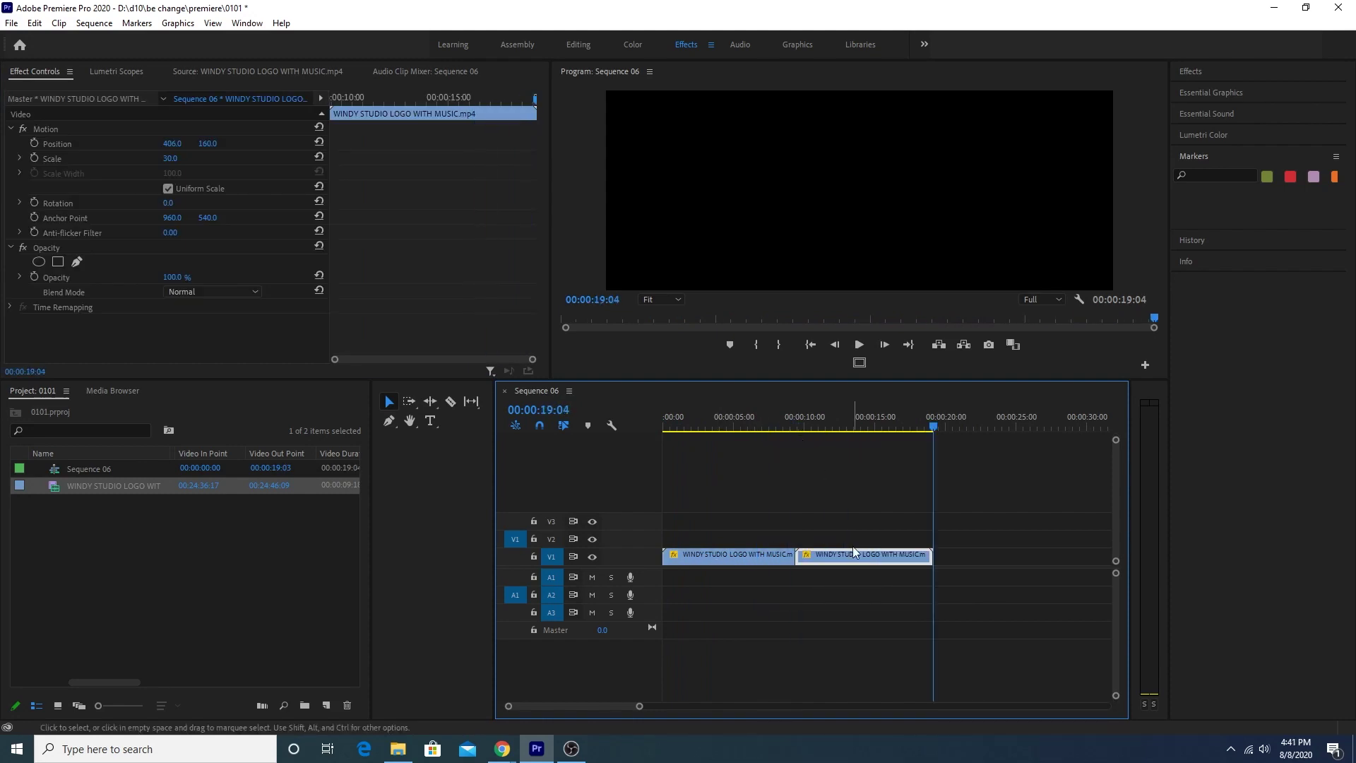
Step: Turn on Reverse Speed for the second logo clip via Speed/Duration
left_click(789, 428)
key("space")
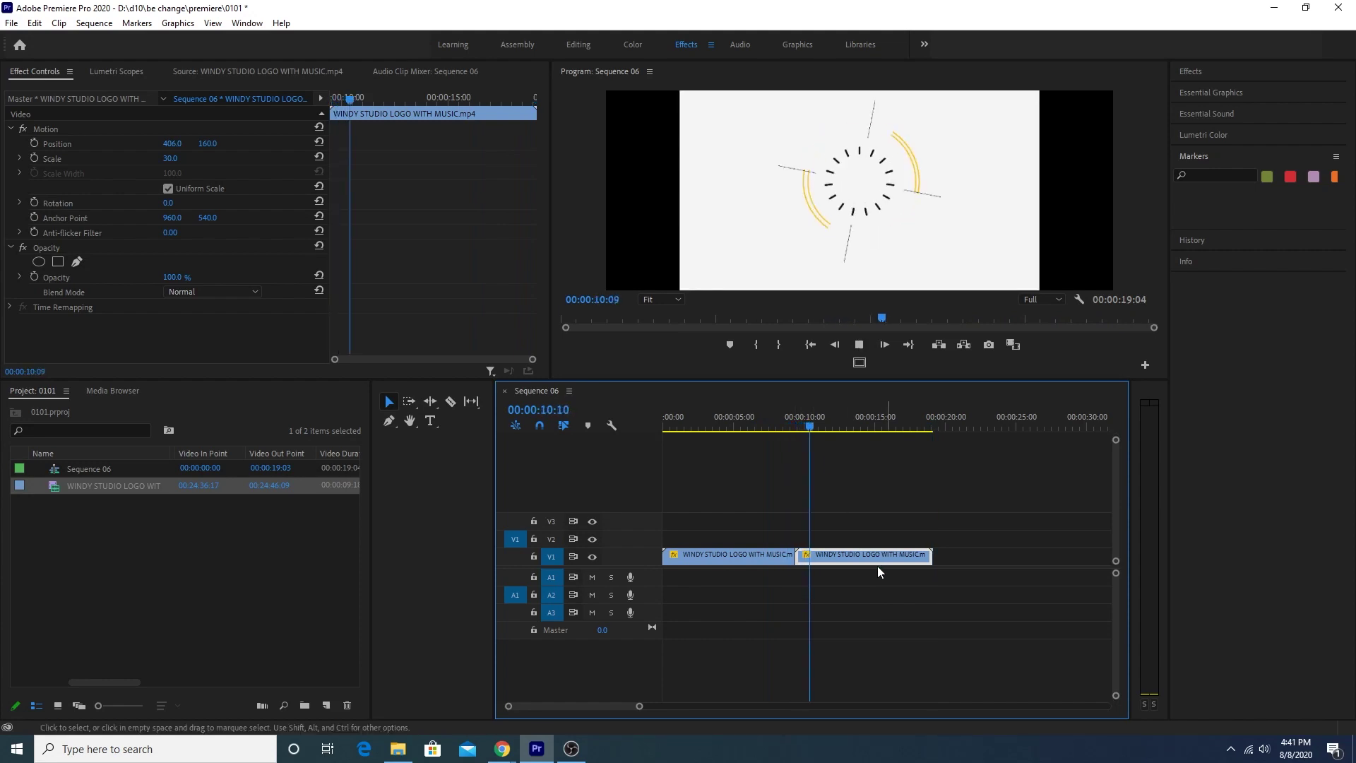
right_click(856, 556)
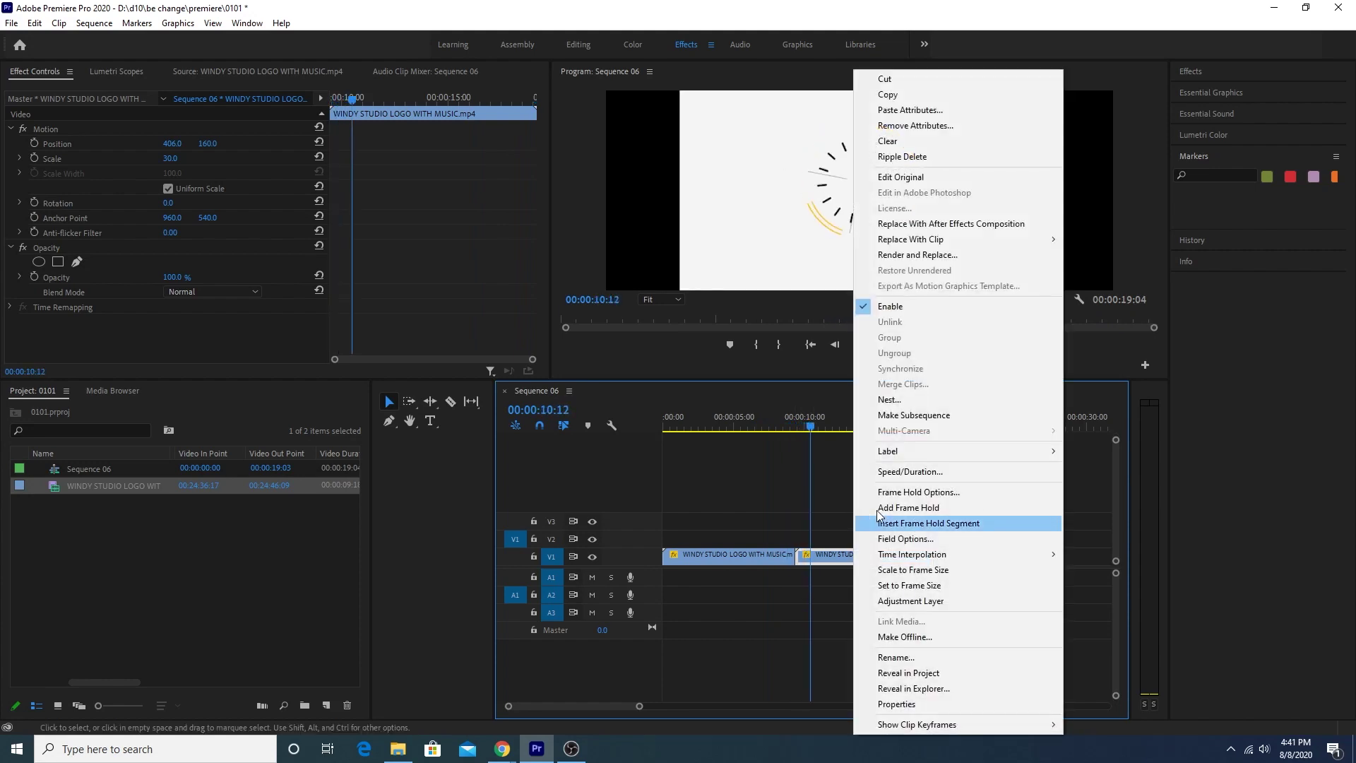
left_click(918, 472)
left_click(641, 371)
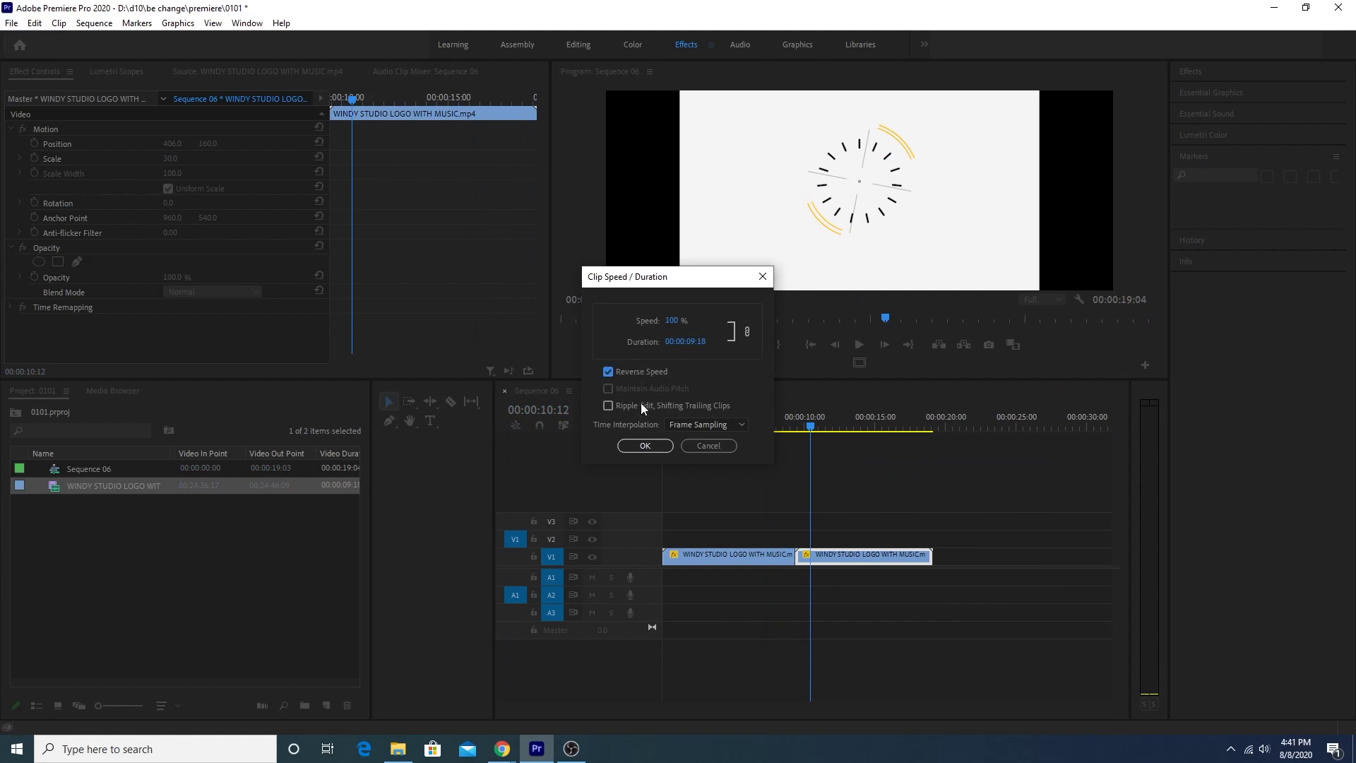
left_click(647, 445)
Step: Play from 5 seconds to check the forward-then-reversed animation
left_click(735, 437)
key("space")
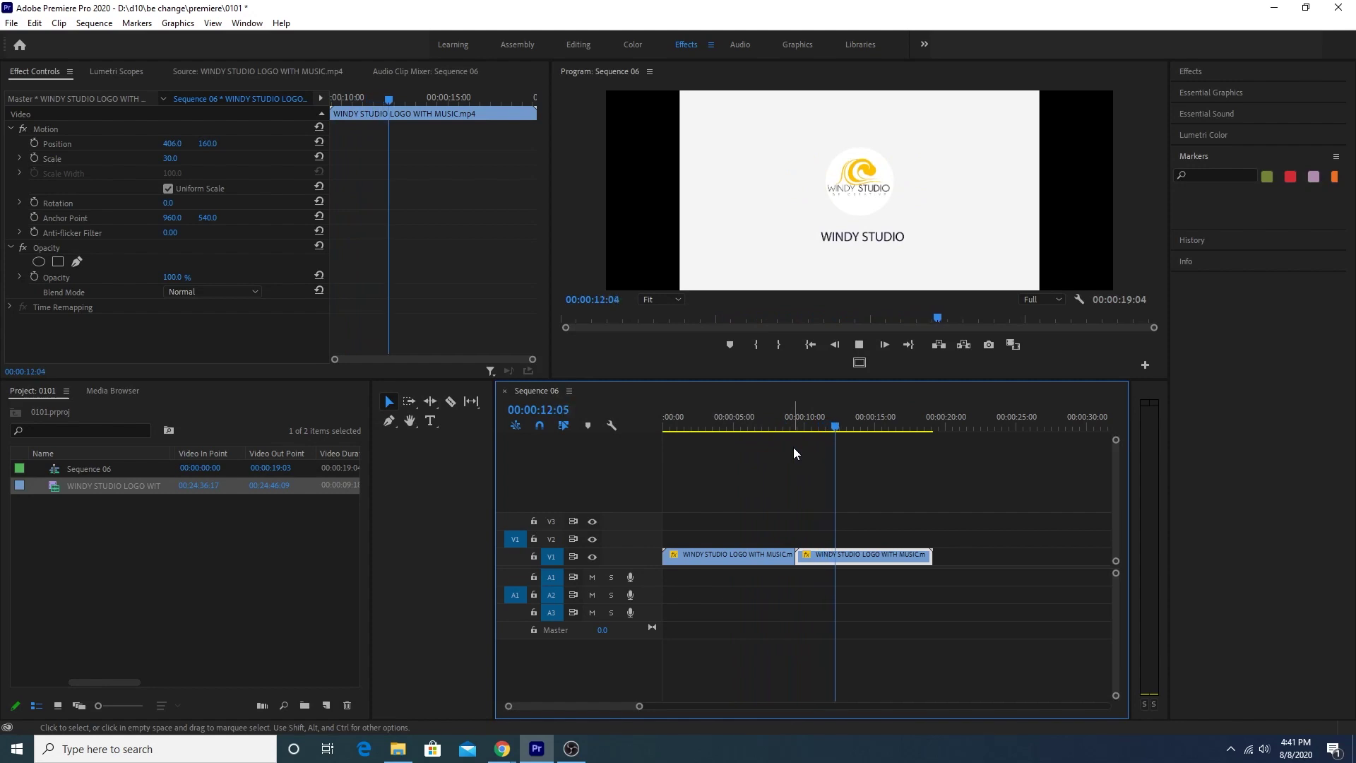
key("Up")
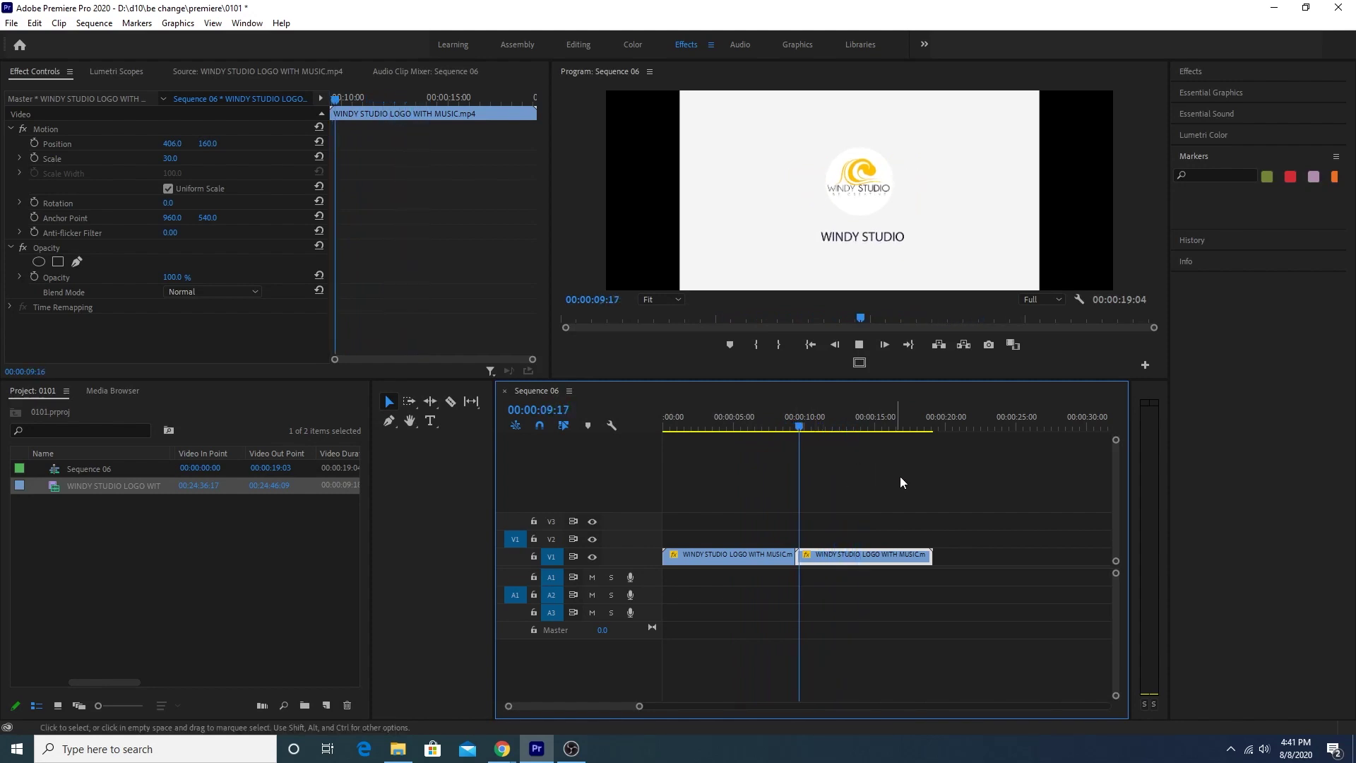
Step: Preview from 13 seconds, then marquee-select both logo clips to lift them onto V2
left_click(943, 497)
left_click(851, 424)
key("space")
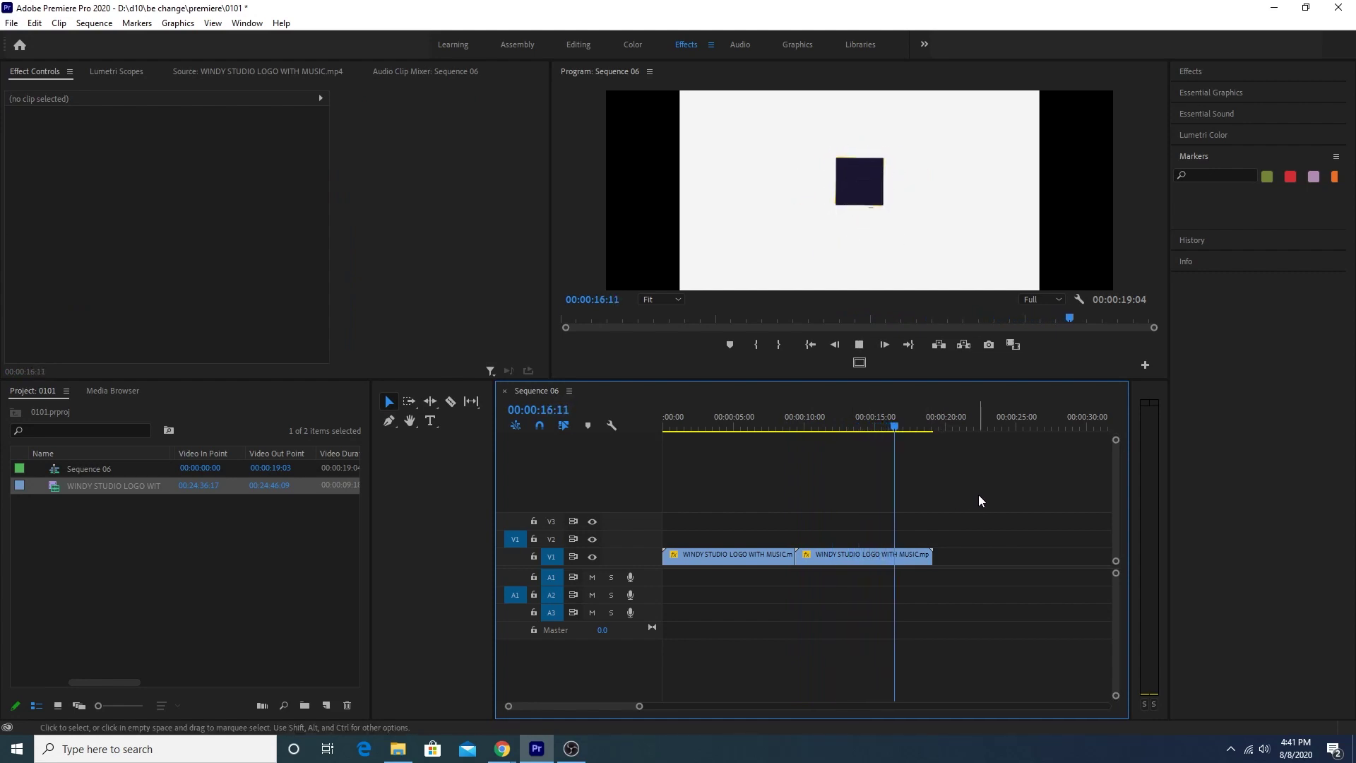
left_click(718, 426)
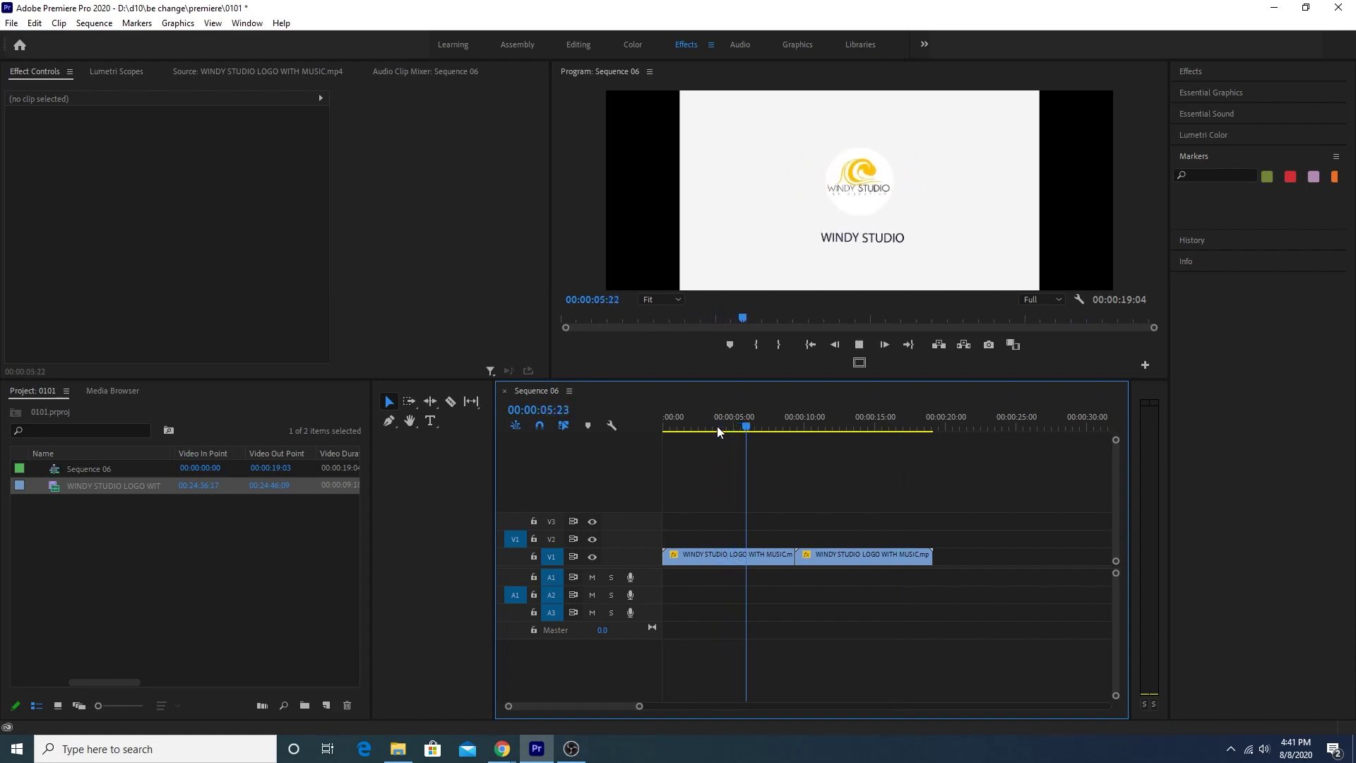
left_click_drag(989, 530, 690, 538)
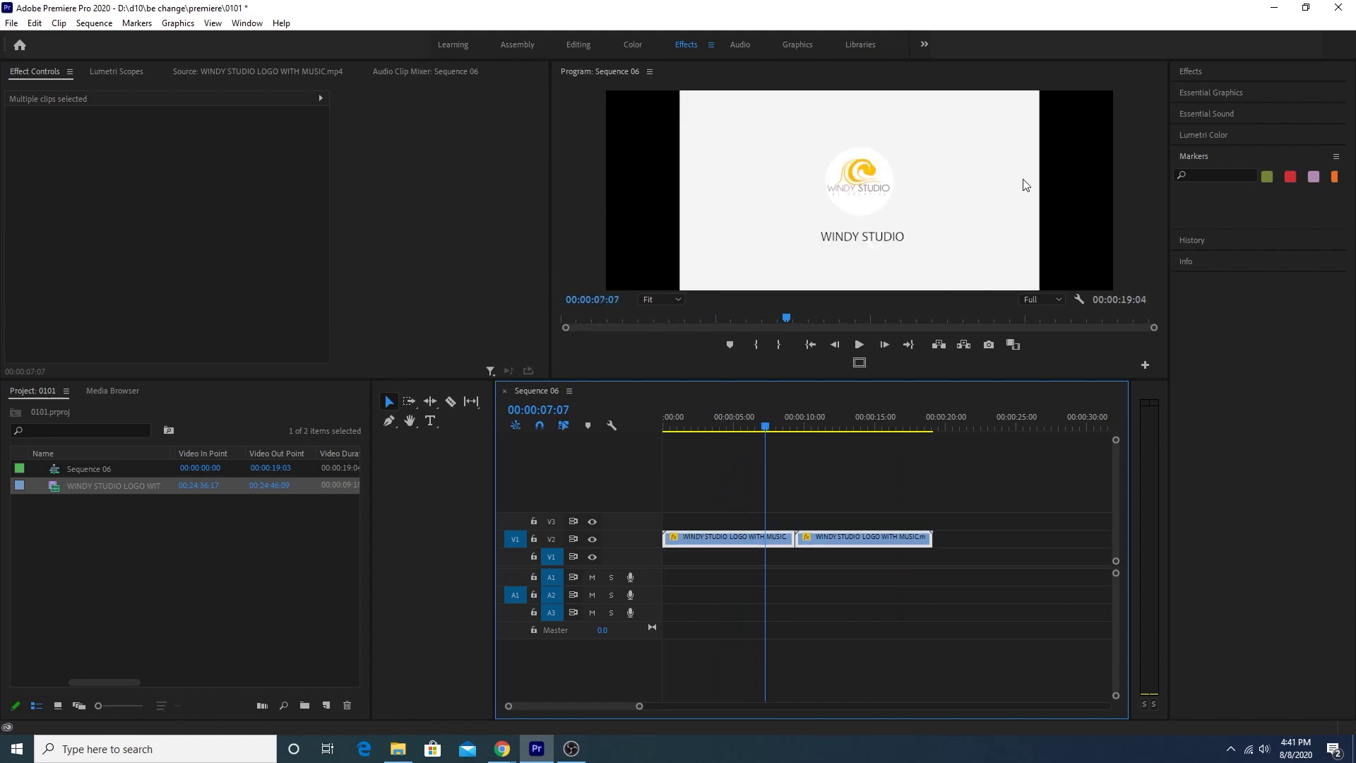
left_click(226, 533)
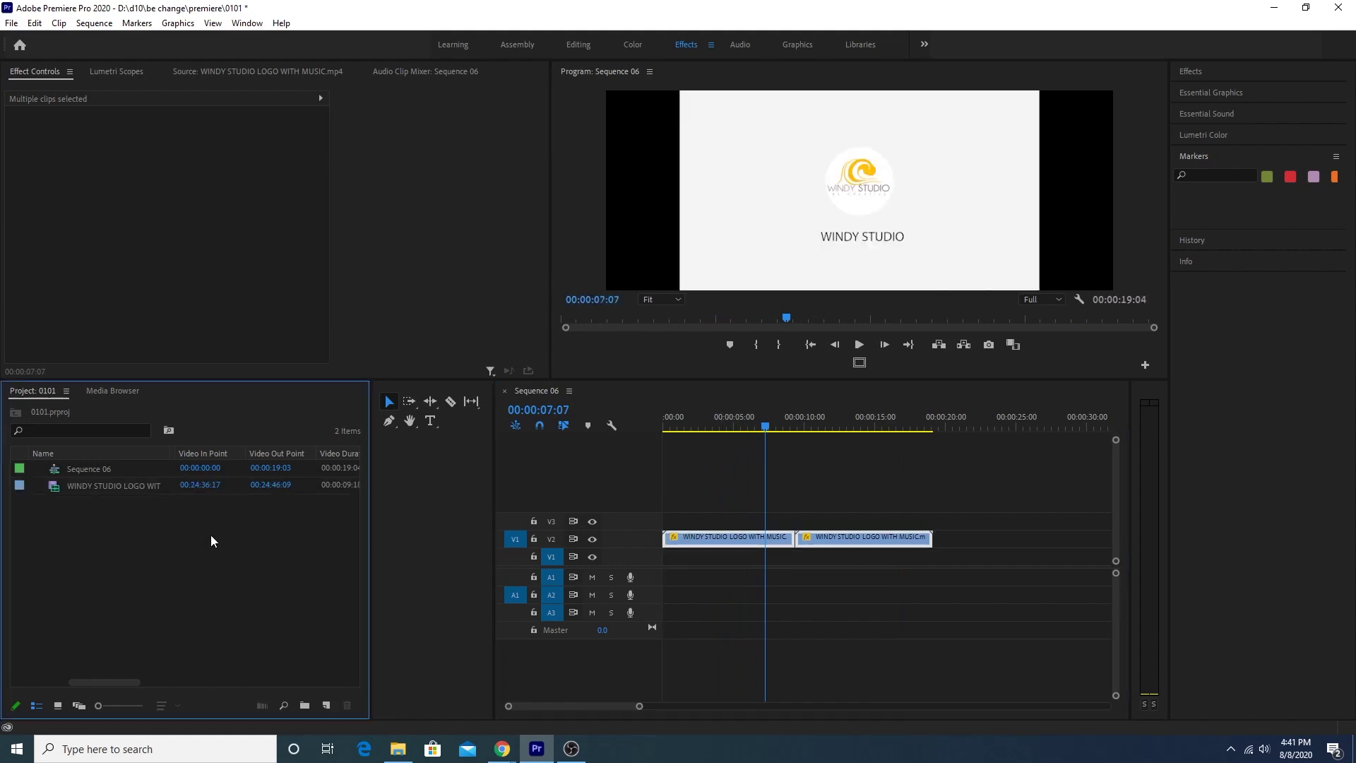
Step: Create a new Color Matte using the sequence's video settings
left_click(11, 23)
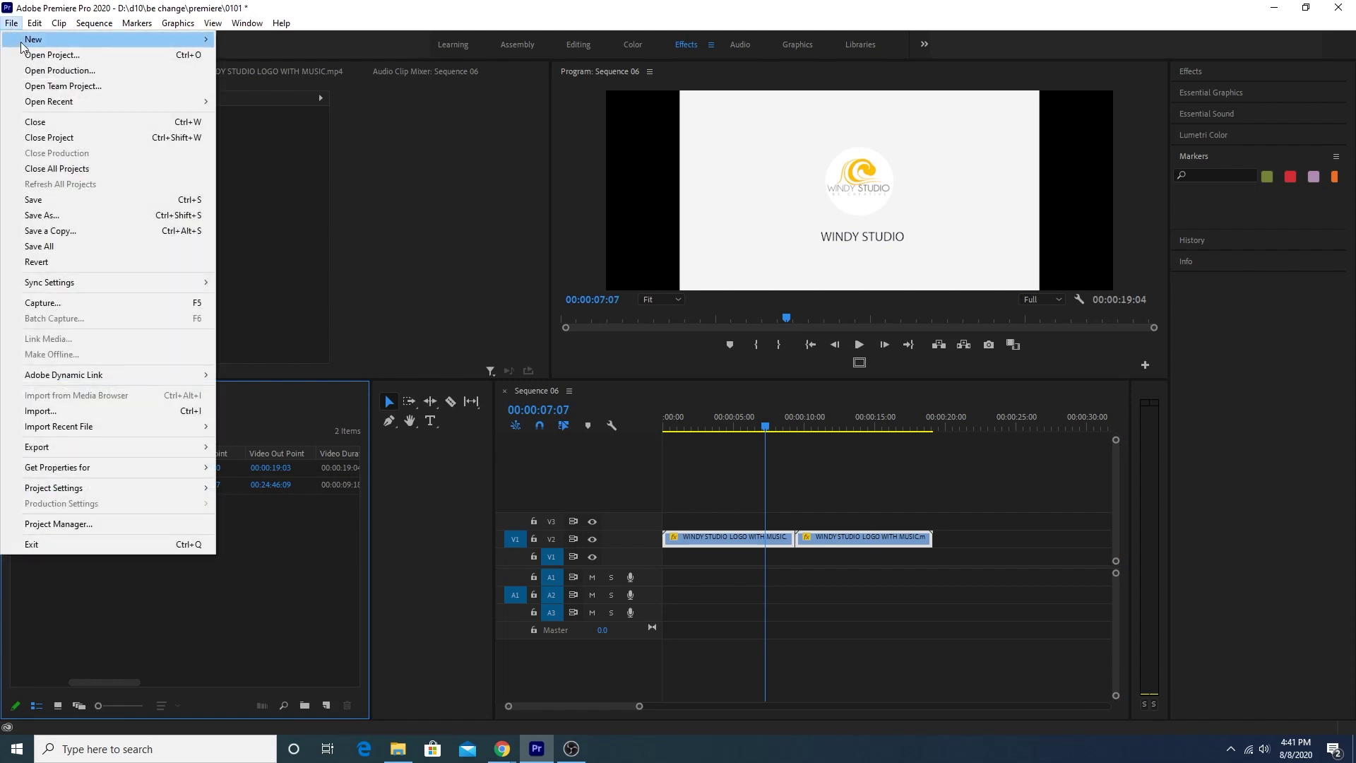
mouse_move(28, 41)
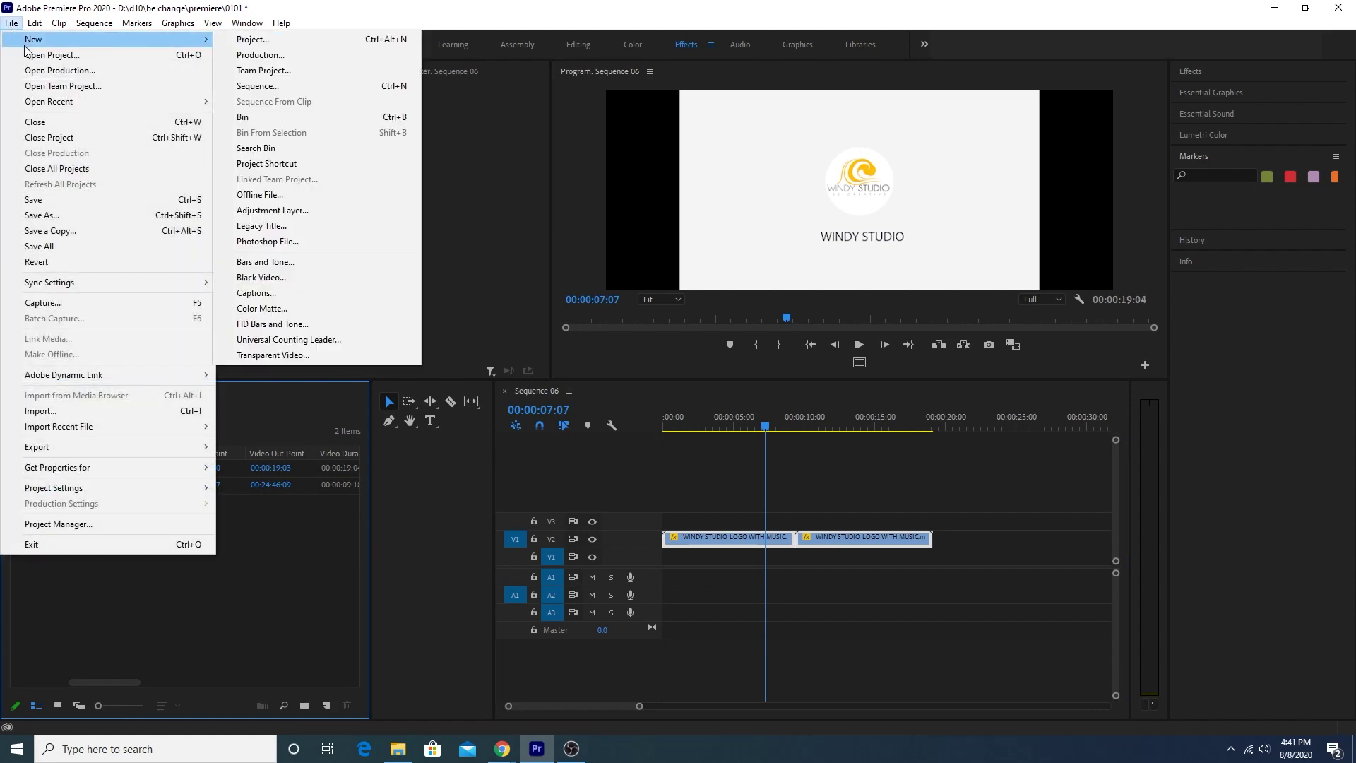
left_click(288, 310)
left_click(698, 424)
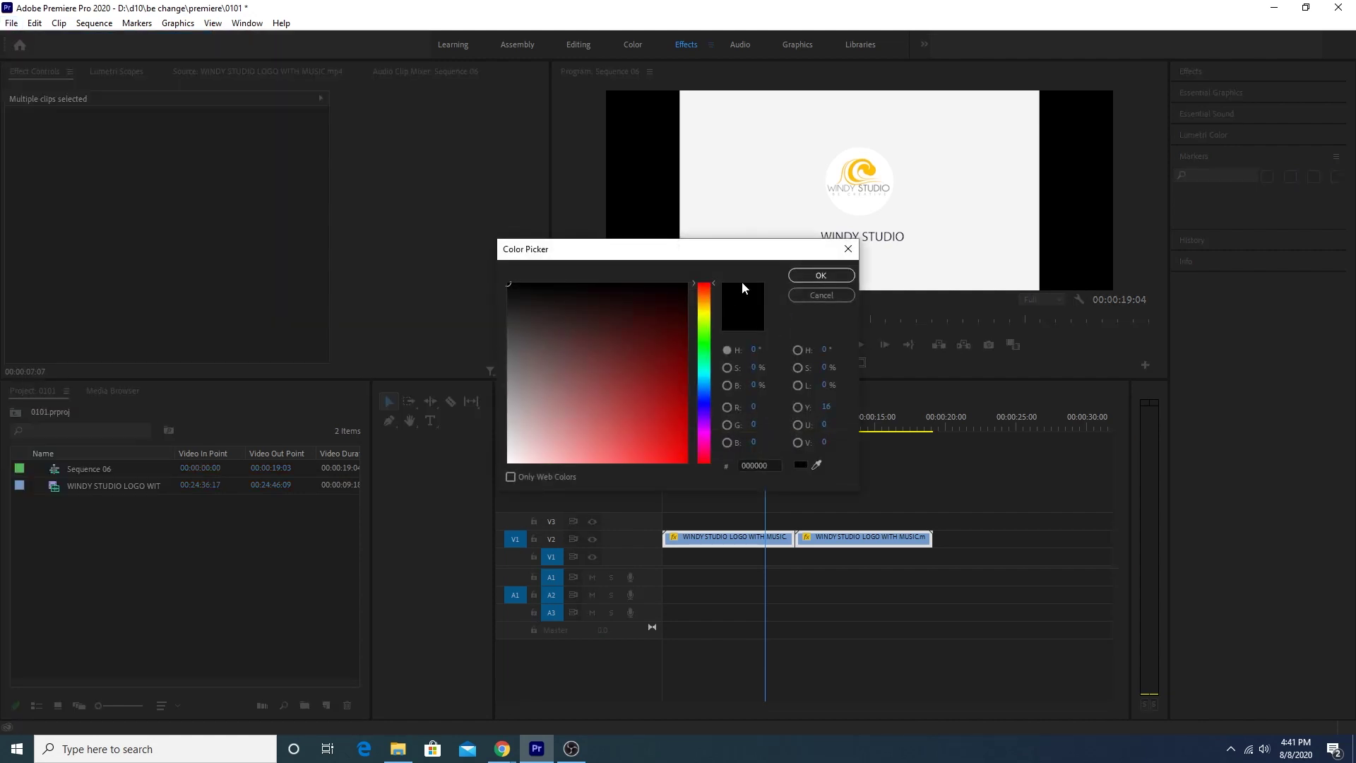
Step: Sample white (F5F5F5) for the Color Matte and place it on V1 under the logos
left_click(817, 468)
left_click(720, 112)
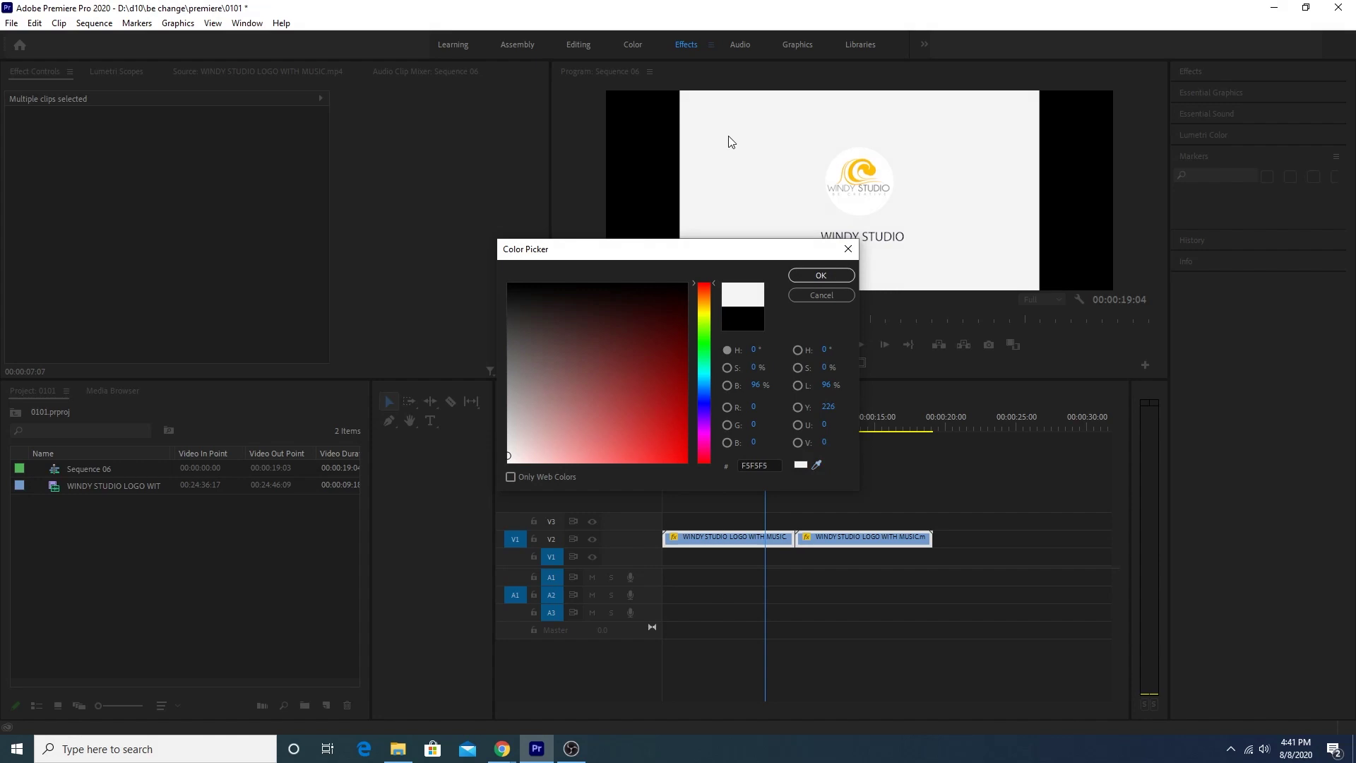
left_click(820, 274)
left_click(646, 396)
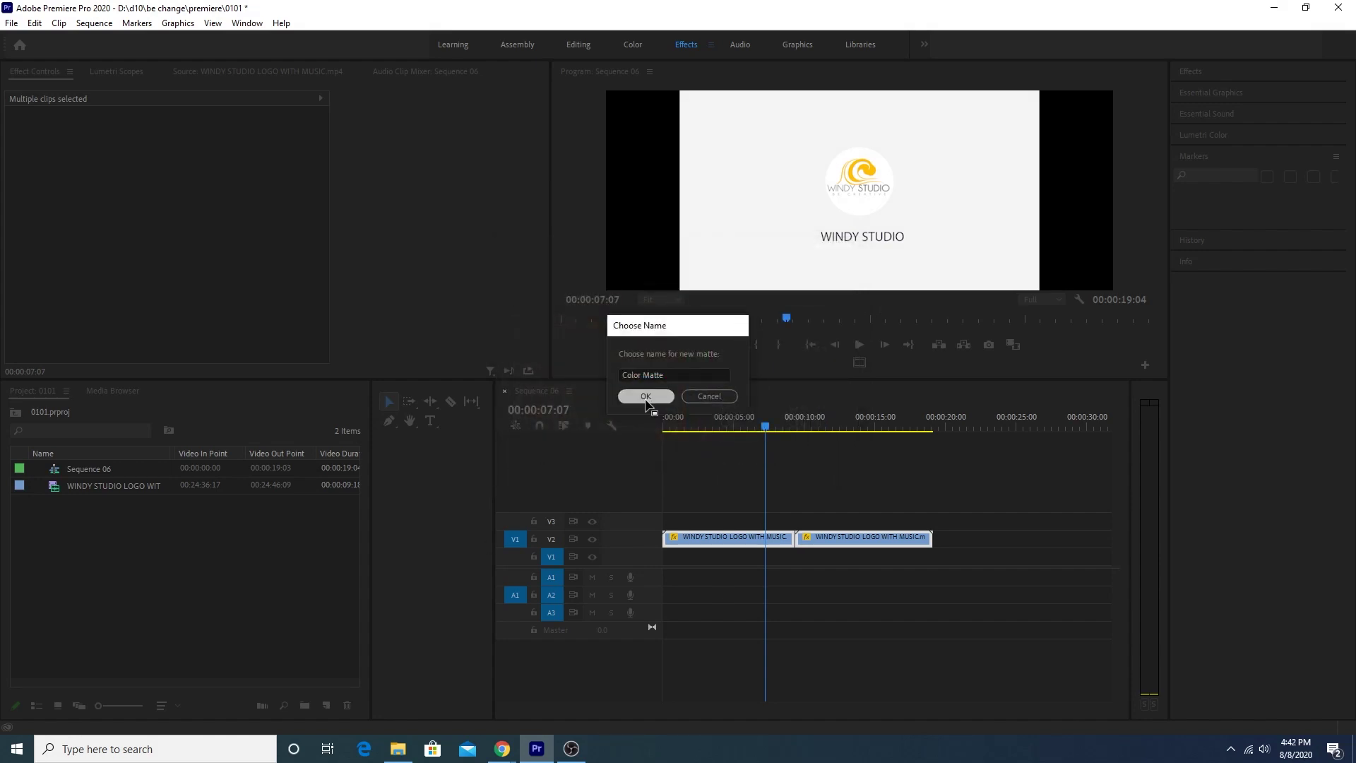
left_click_drag(105, 475, 932, 556)
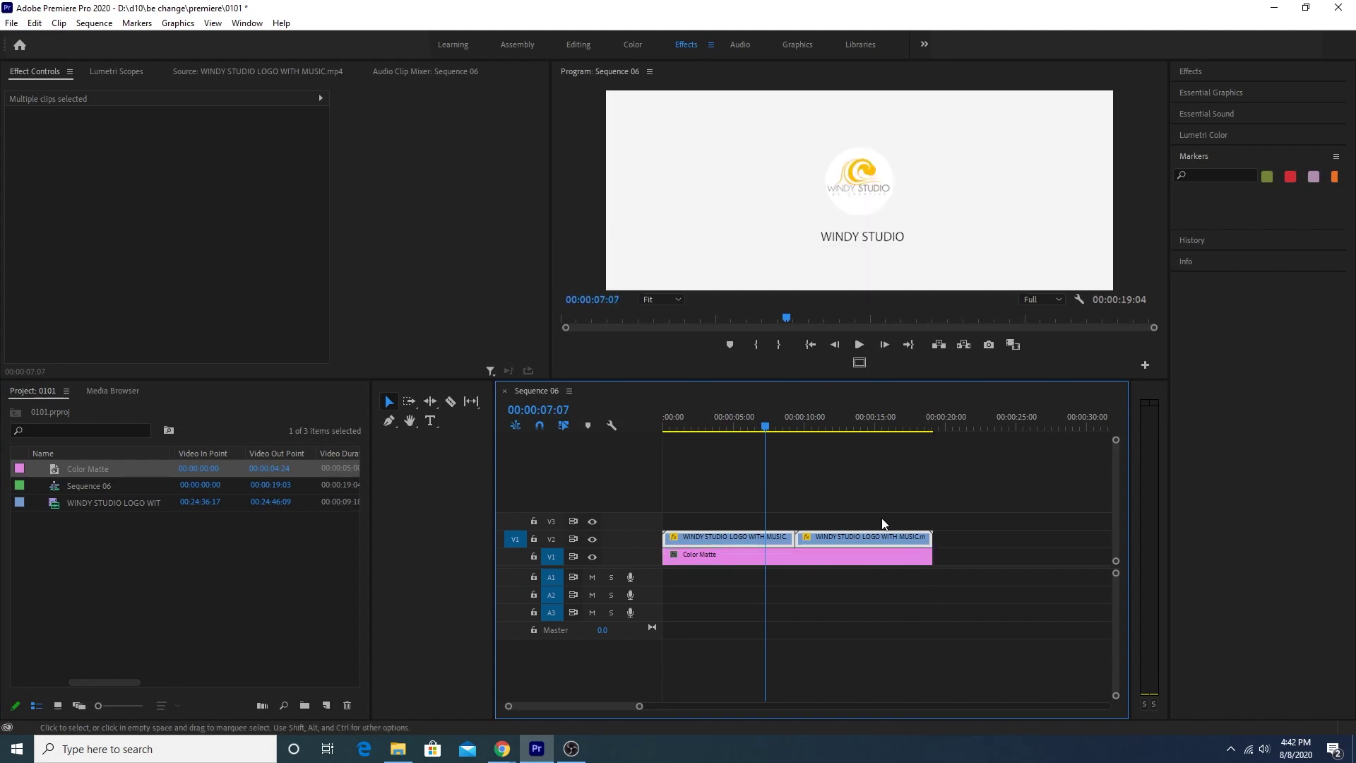
Step: Preview Sequence 06 from the start to about 15 seconds over the white matte, then open File
left_click(664, 427)
key("space")
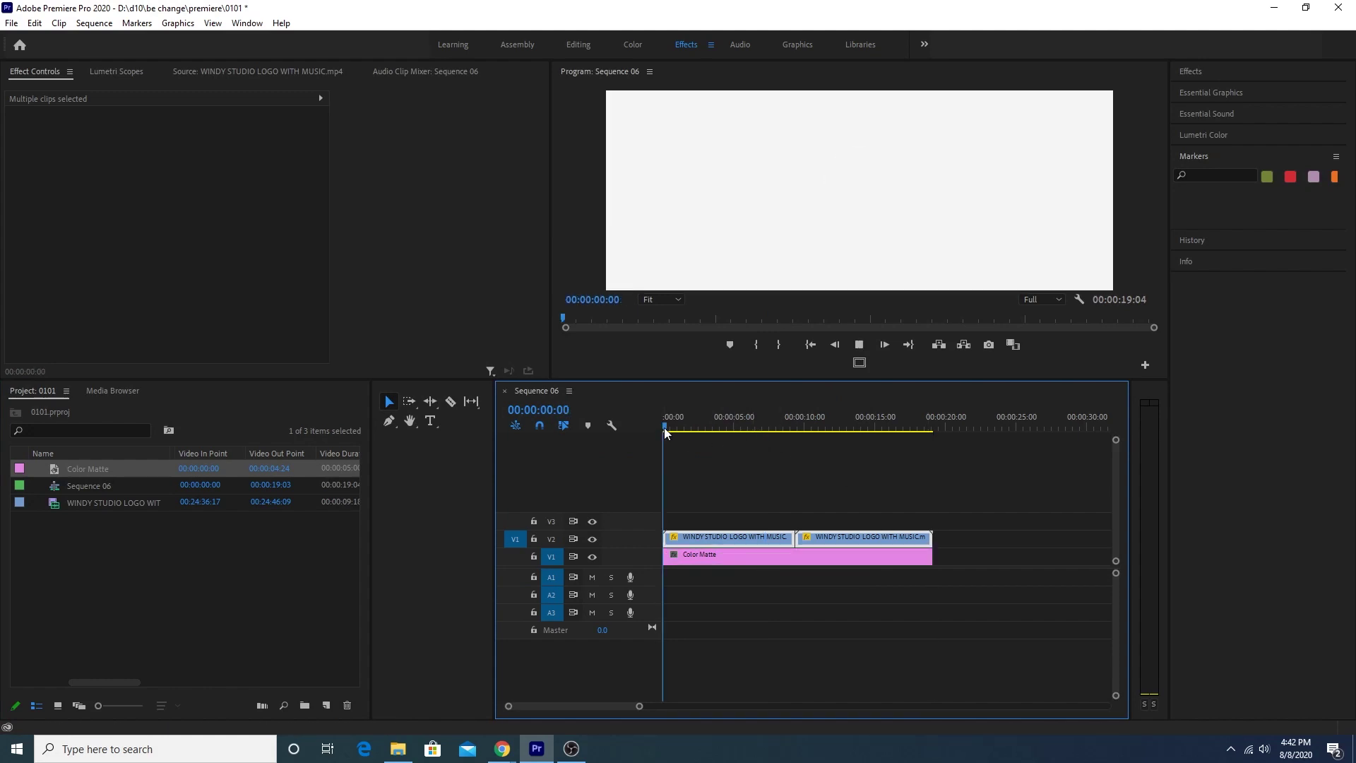
left_click(803, 418)
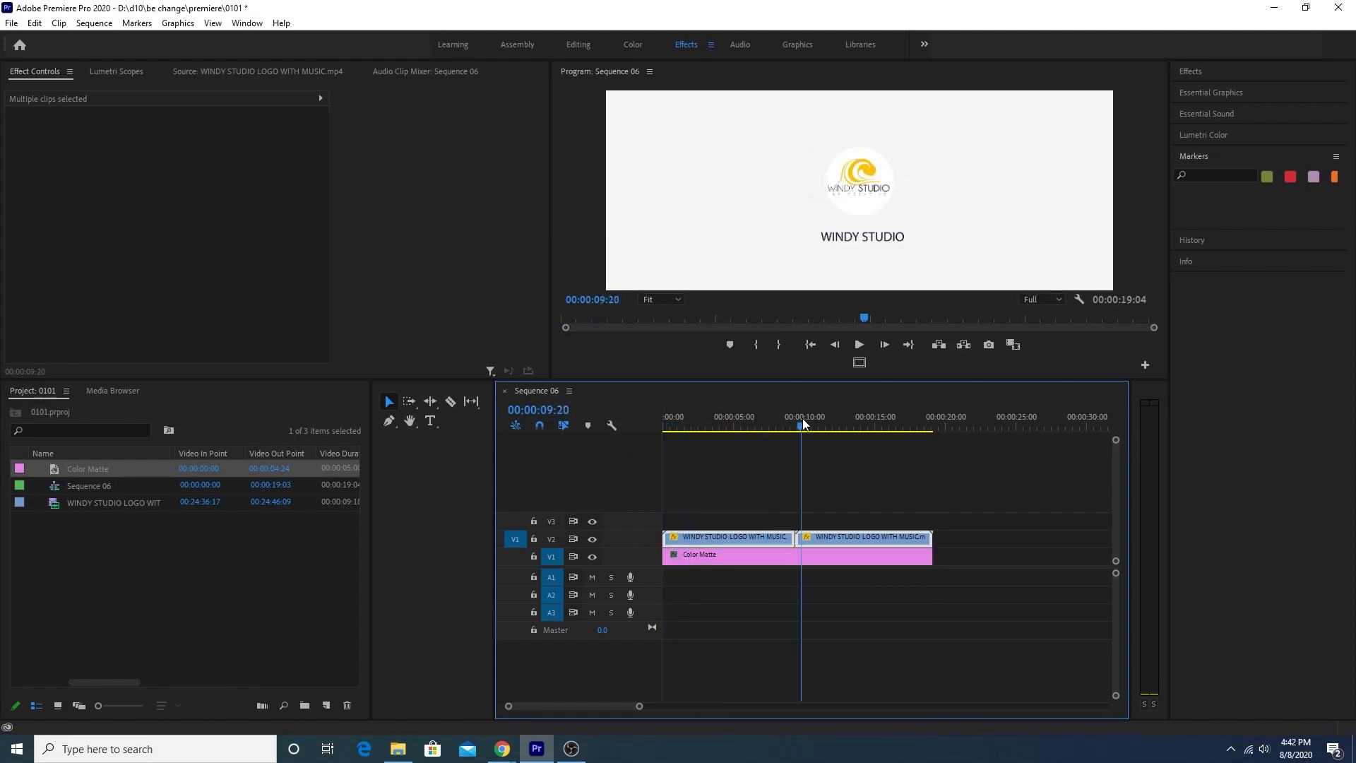
left_click(882, 427)
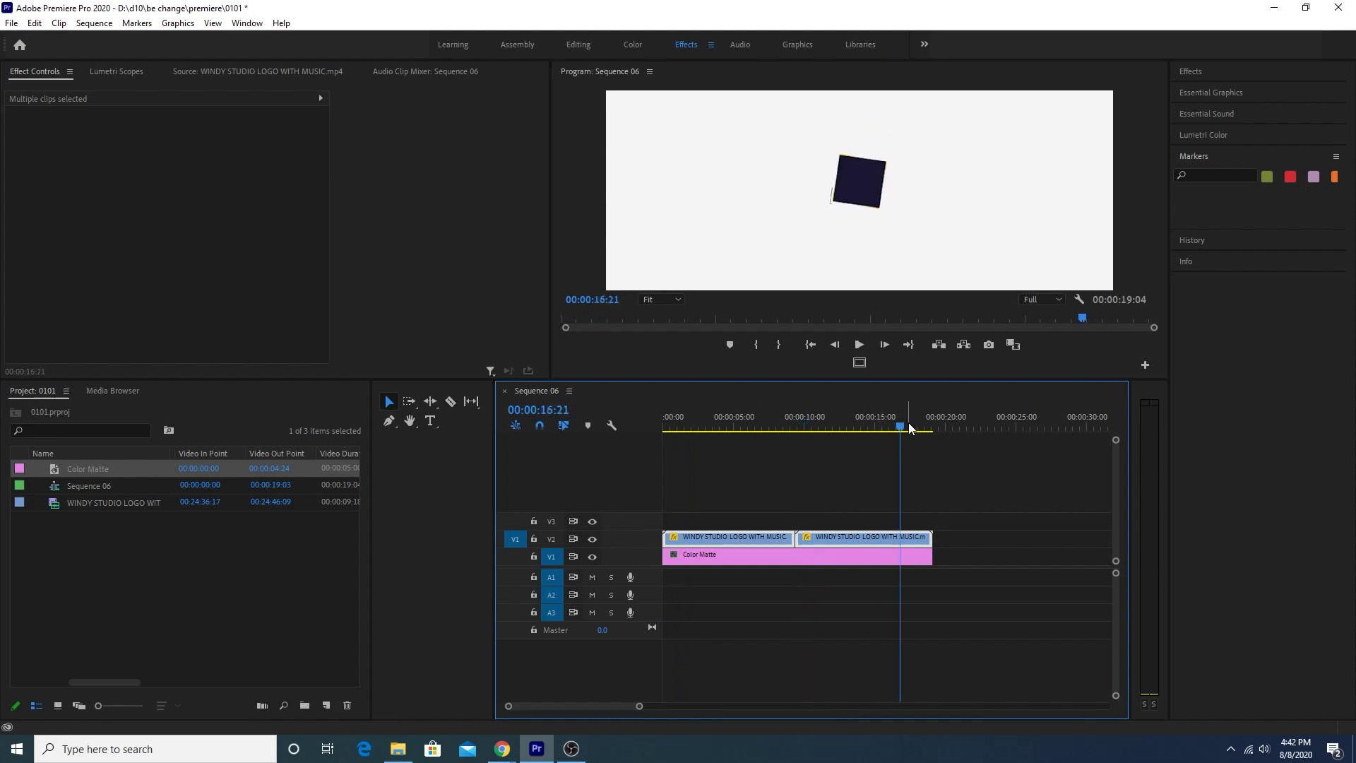
key("space")
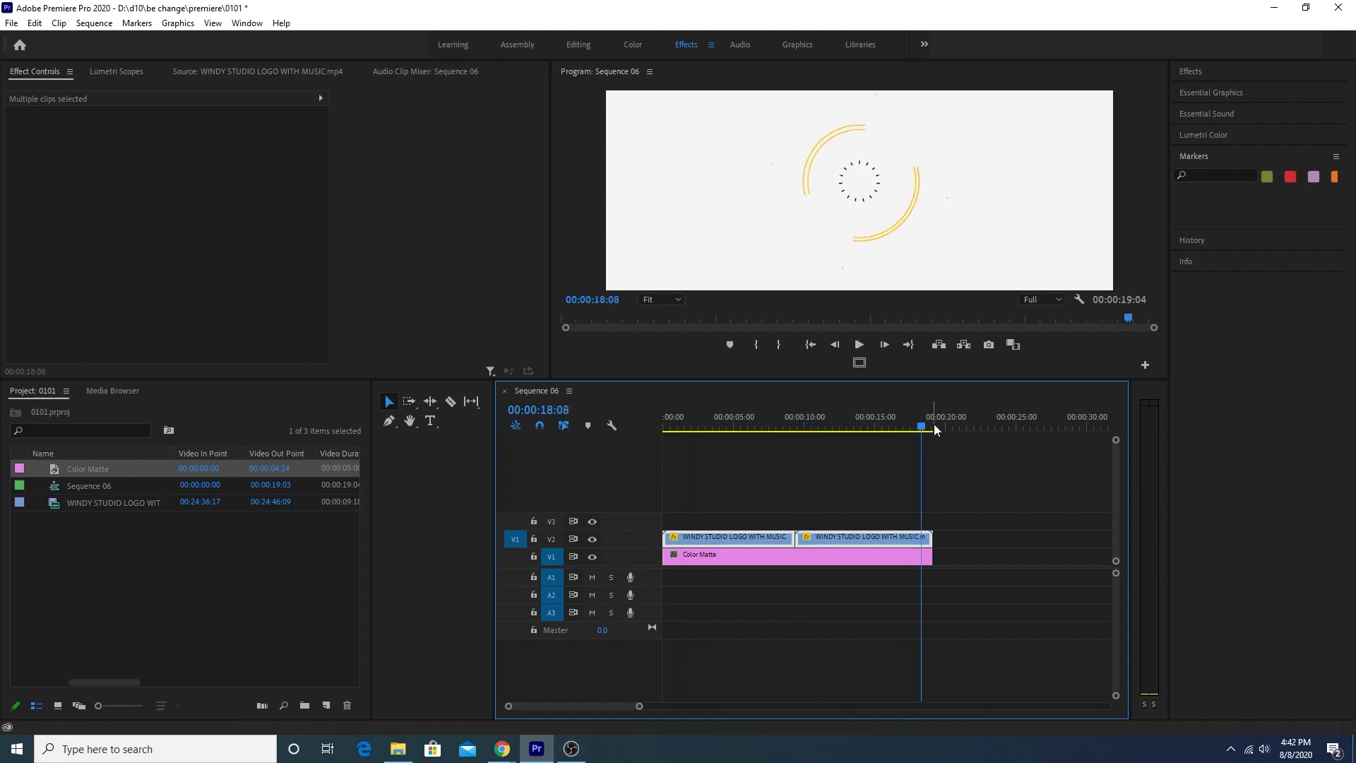
left_click(11, 23)
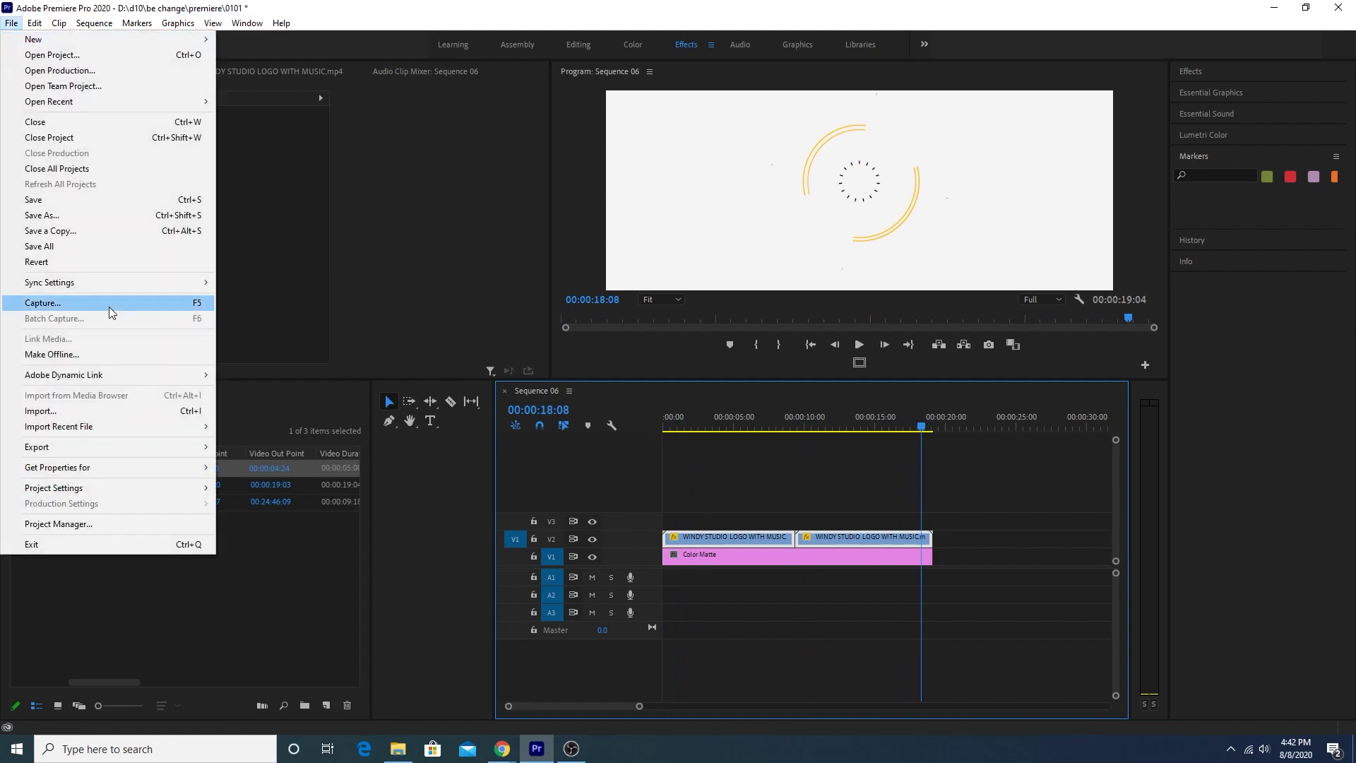
Step: Open Export Media settings for Sequence 06 with H.264 format and browse the presets
mouse_move(92, 448)
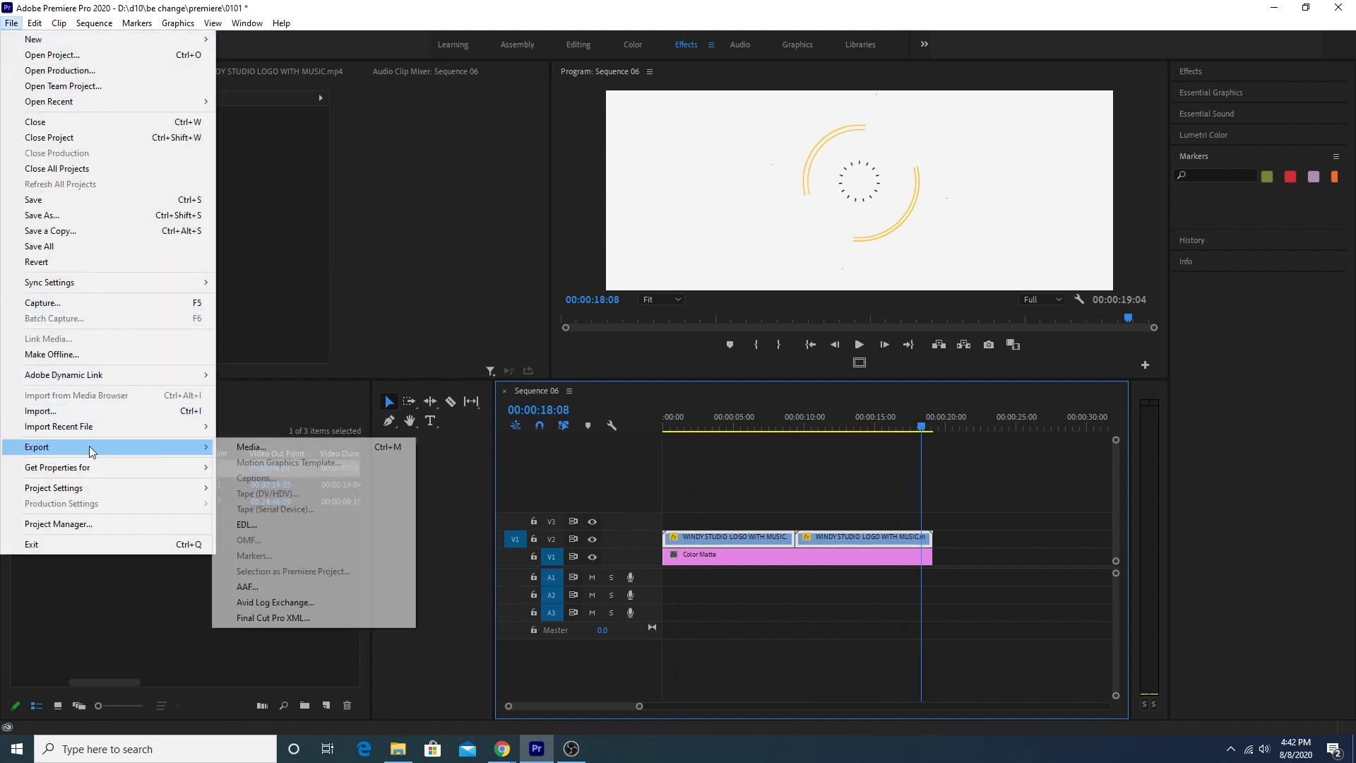
left_click(296, 447)
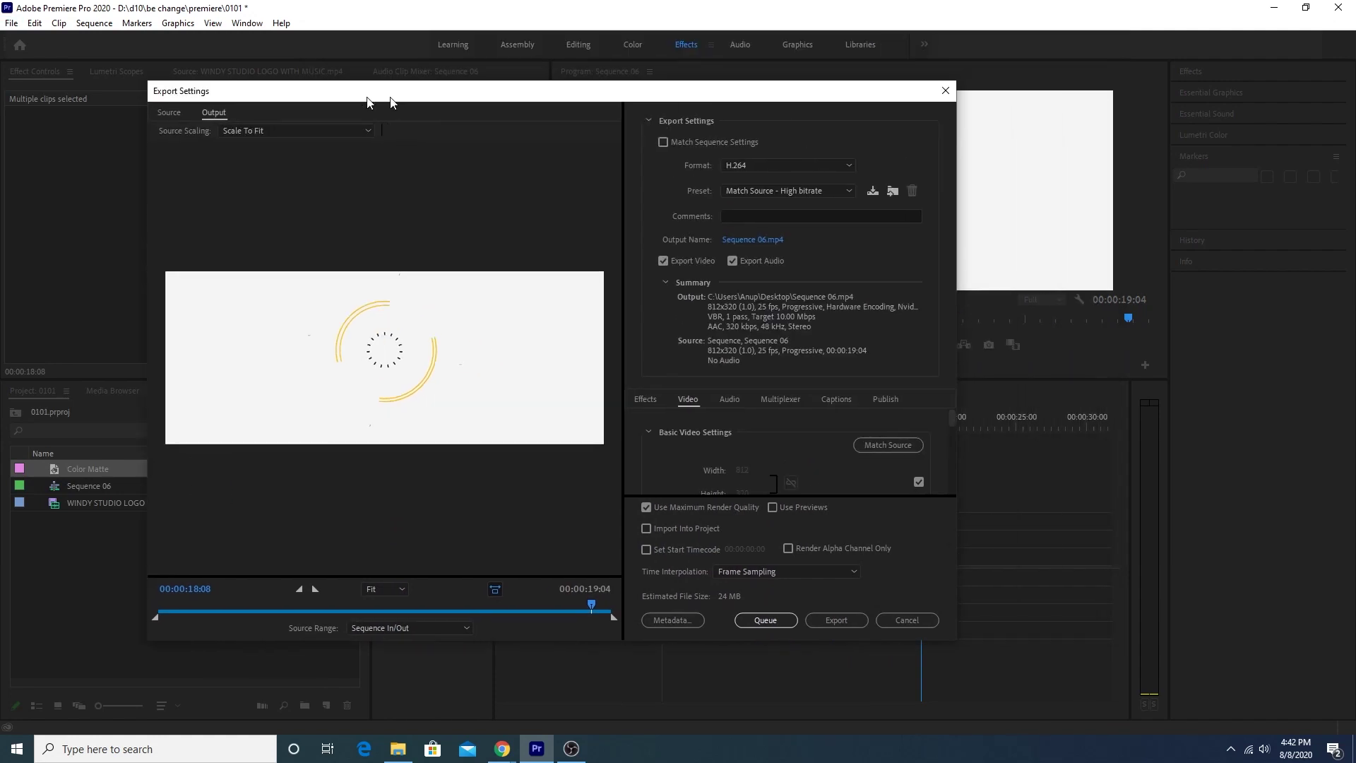
left_click(745, 162)
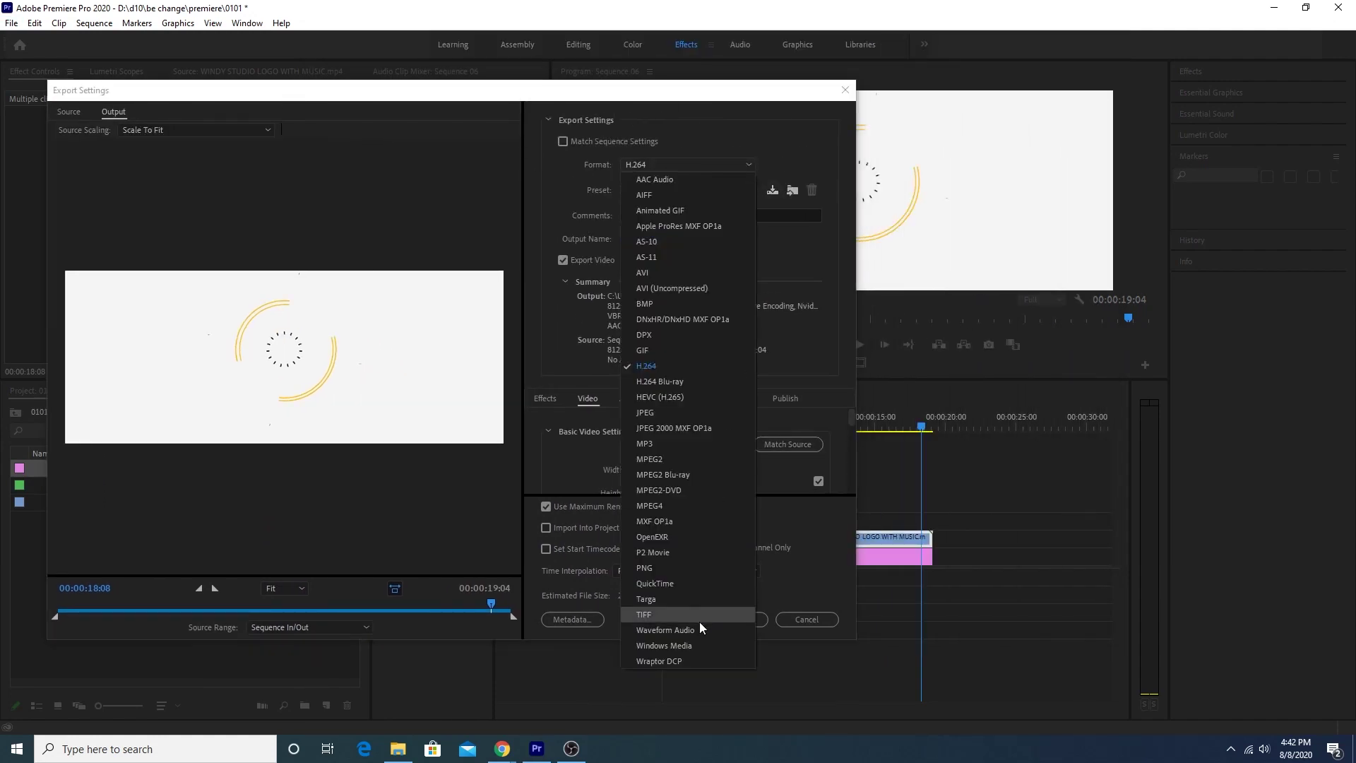
left_click(652, 369)
left_click(650, 188)
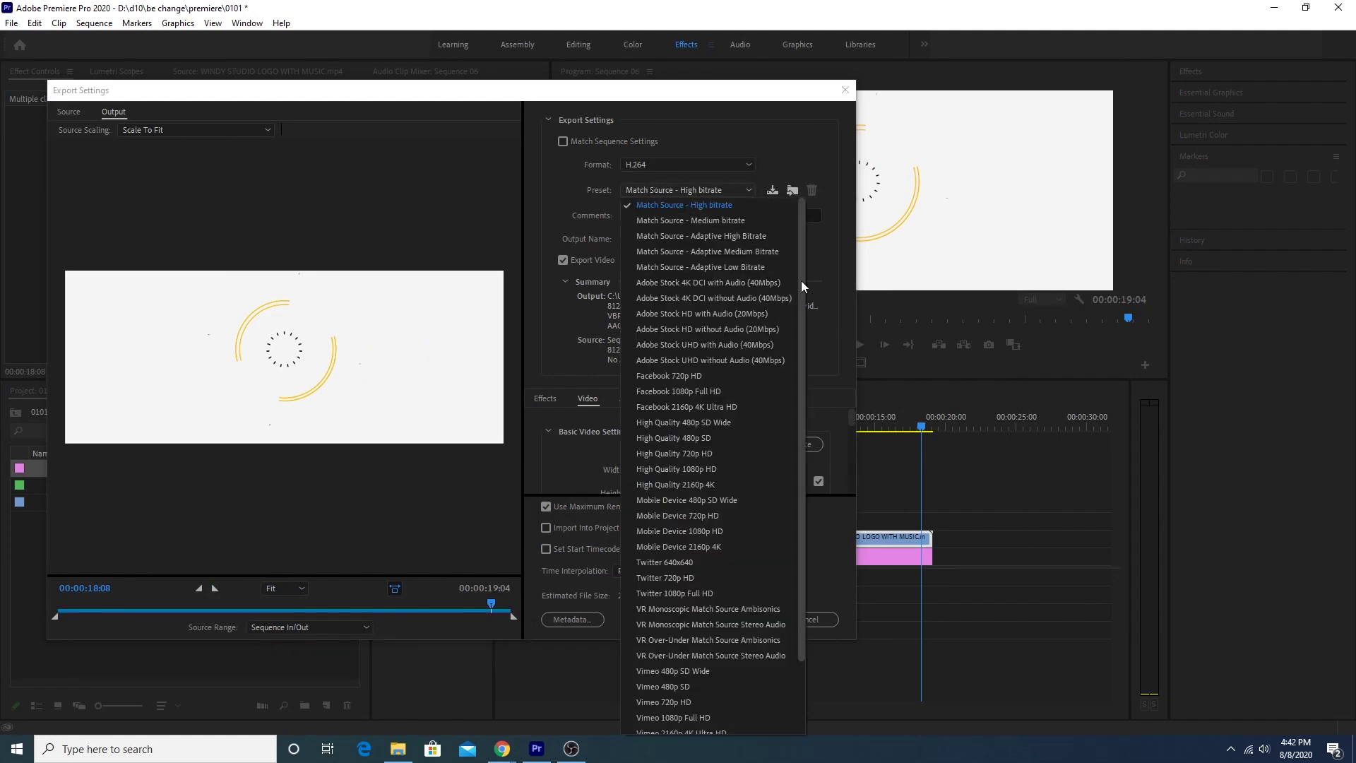
left_click_drag(801, 281, 789, 493)
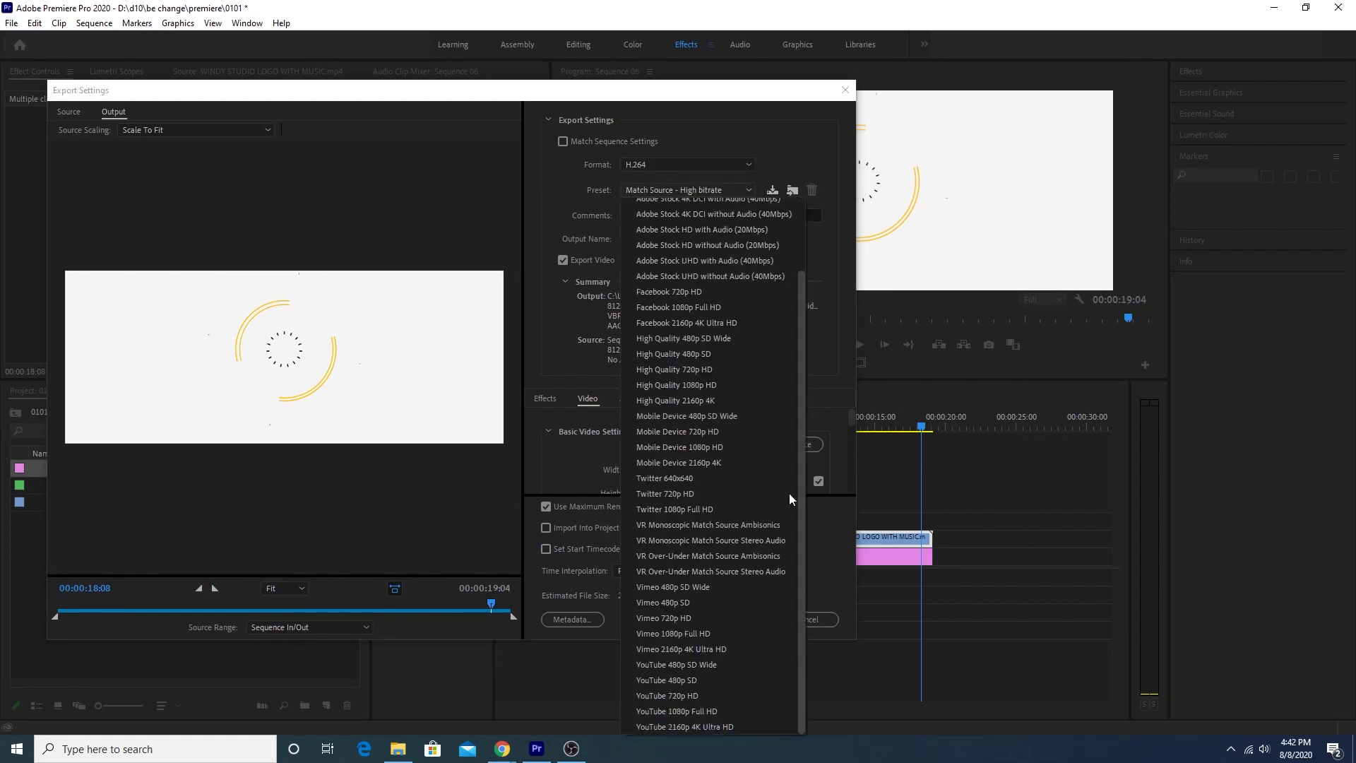
Step: Apply the YouTube 1080p Full HD preset, unlink aspect ratio, and set output to 812 × 320
left_click(690, 714)
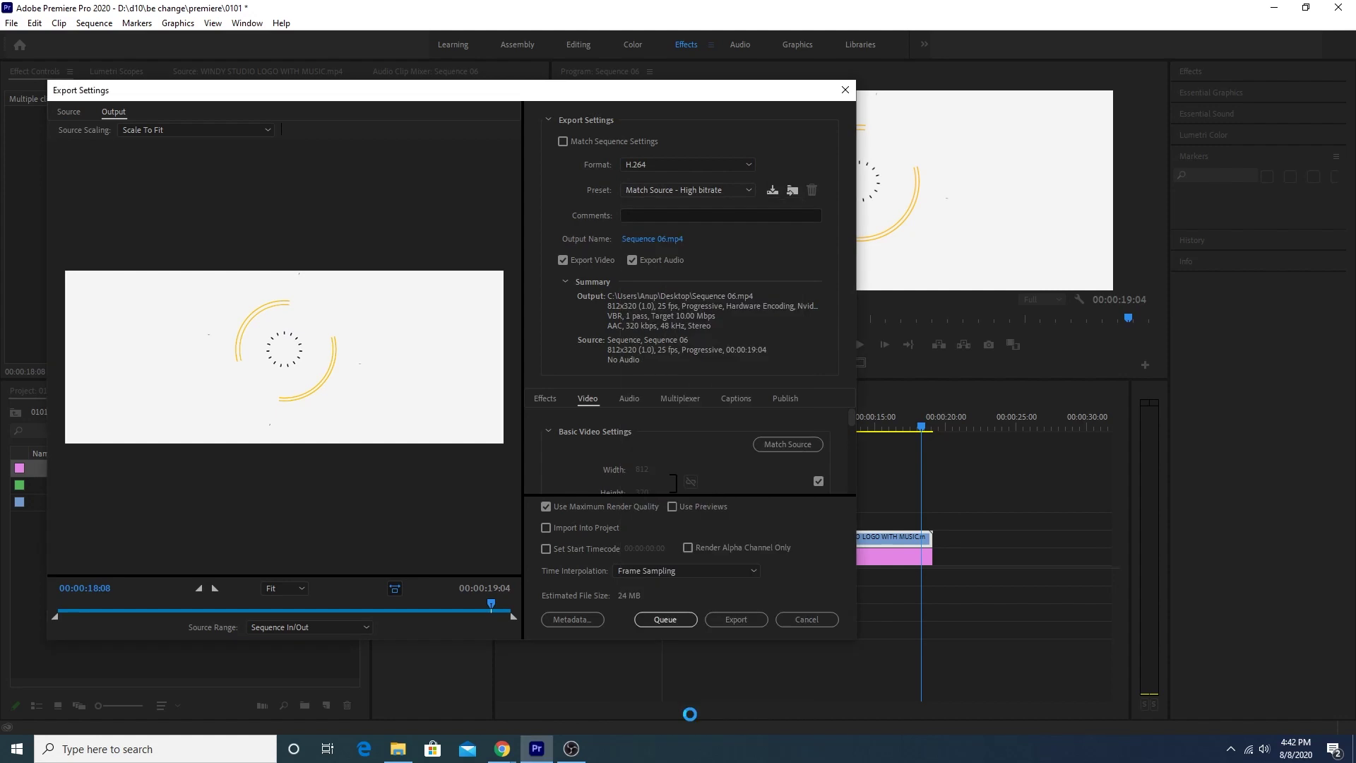
left_click(647, 431)
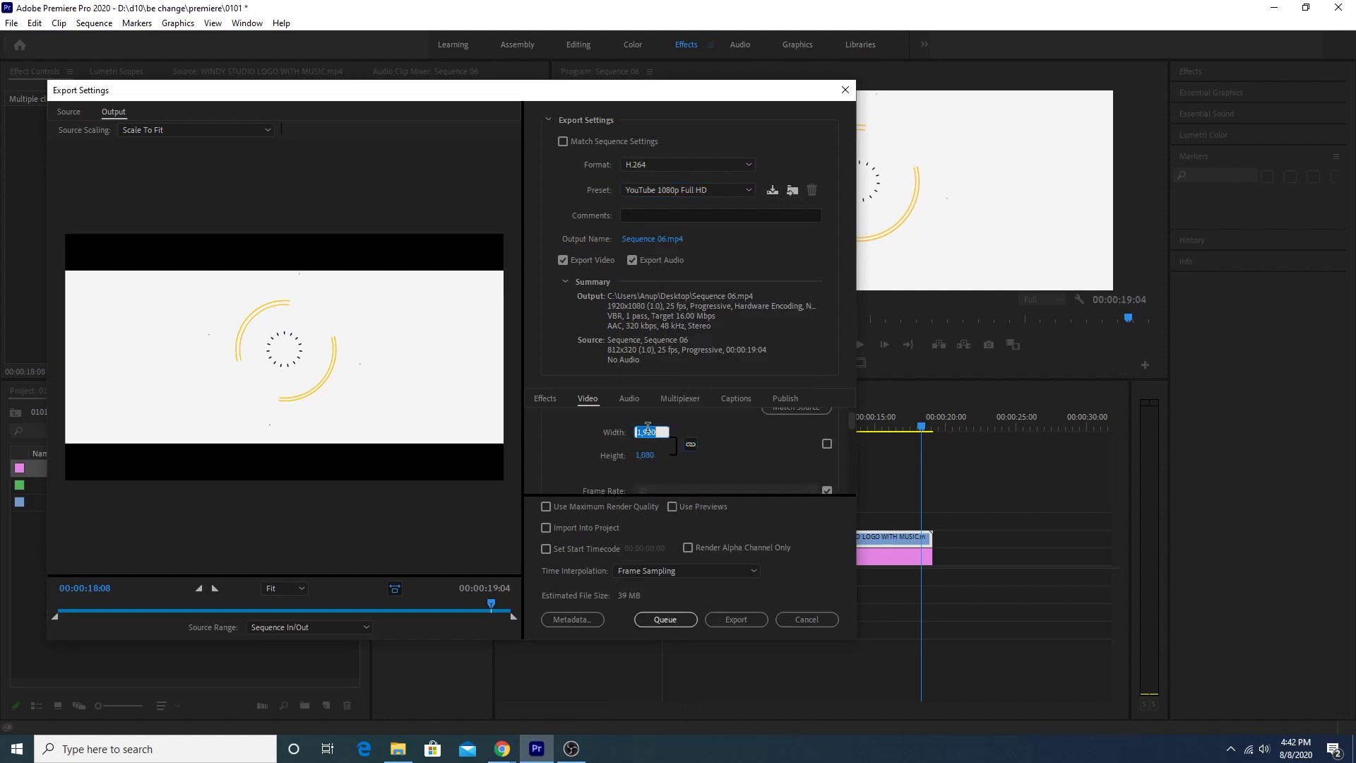
type("812")
left_click(644, 457)
type("32")
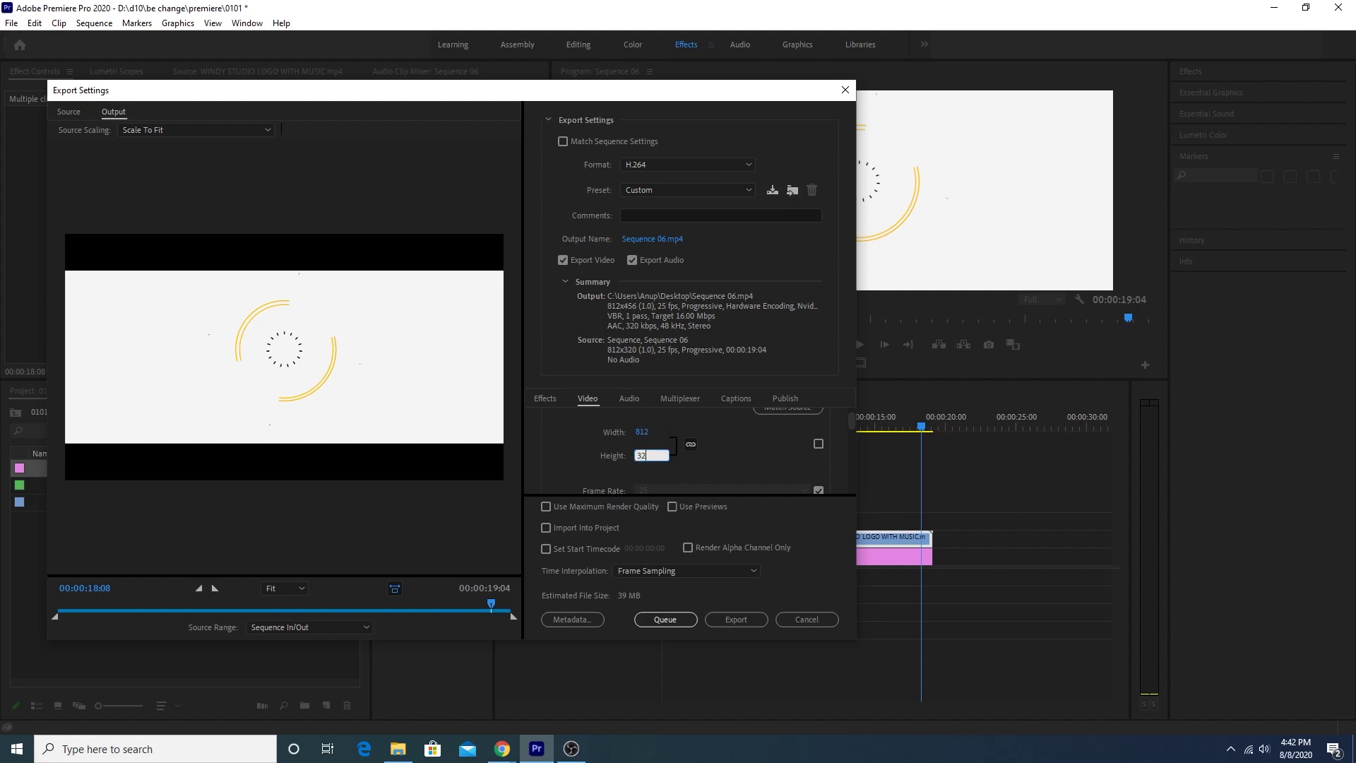
type("0")
key("Return")
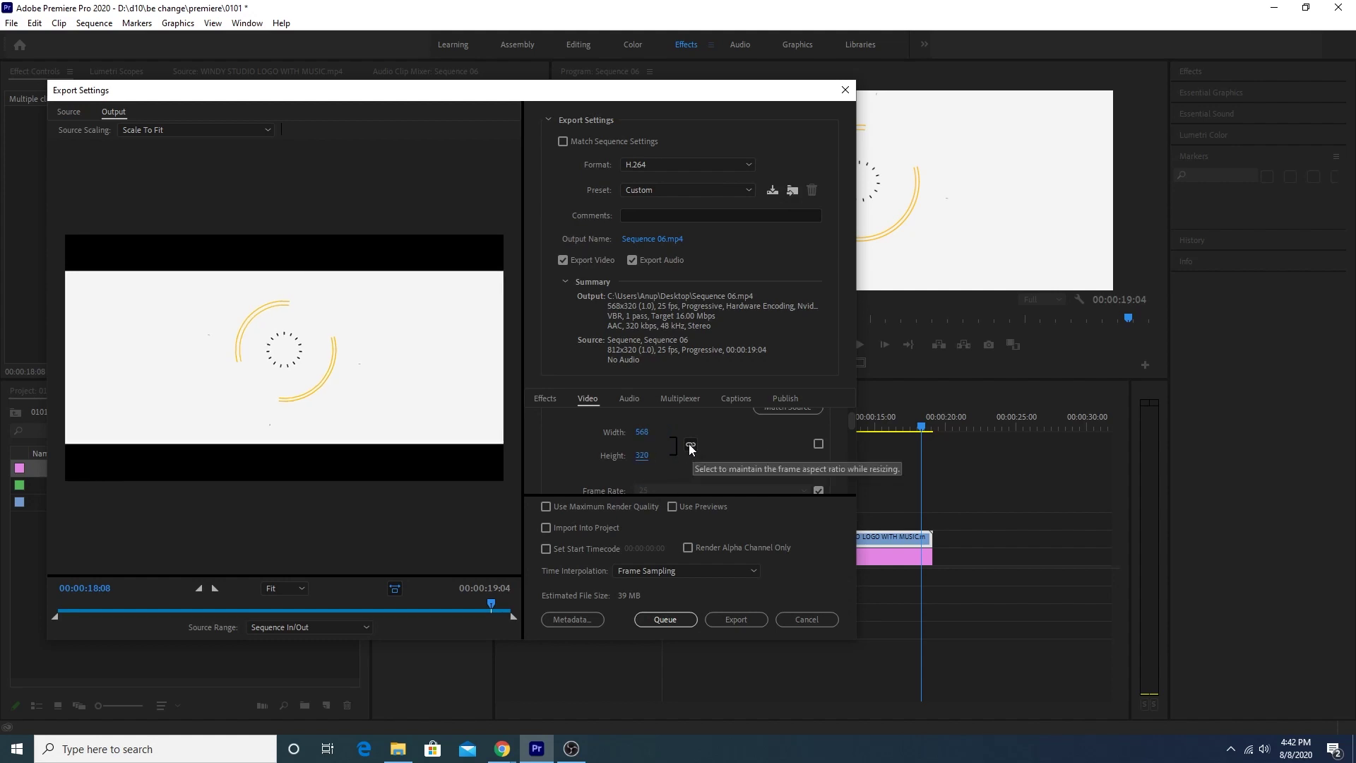
left_click(690, 445)
left_click(648, 457)
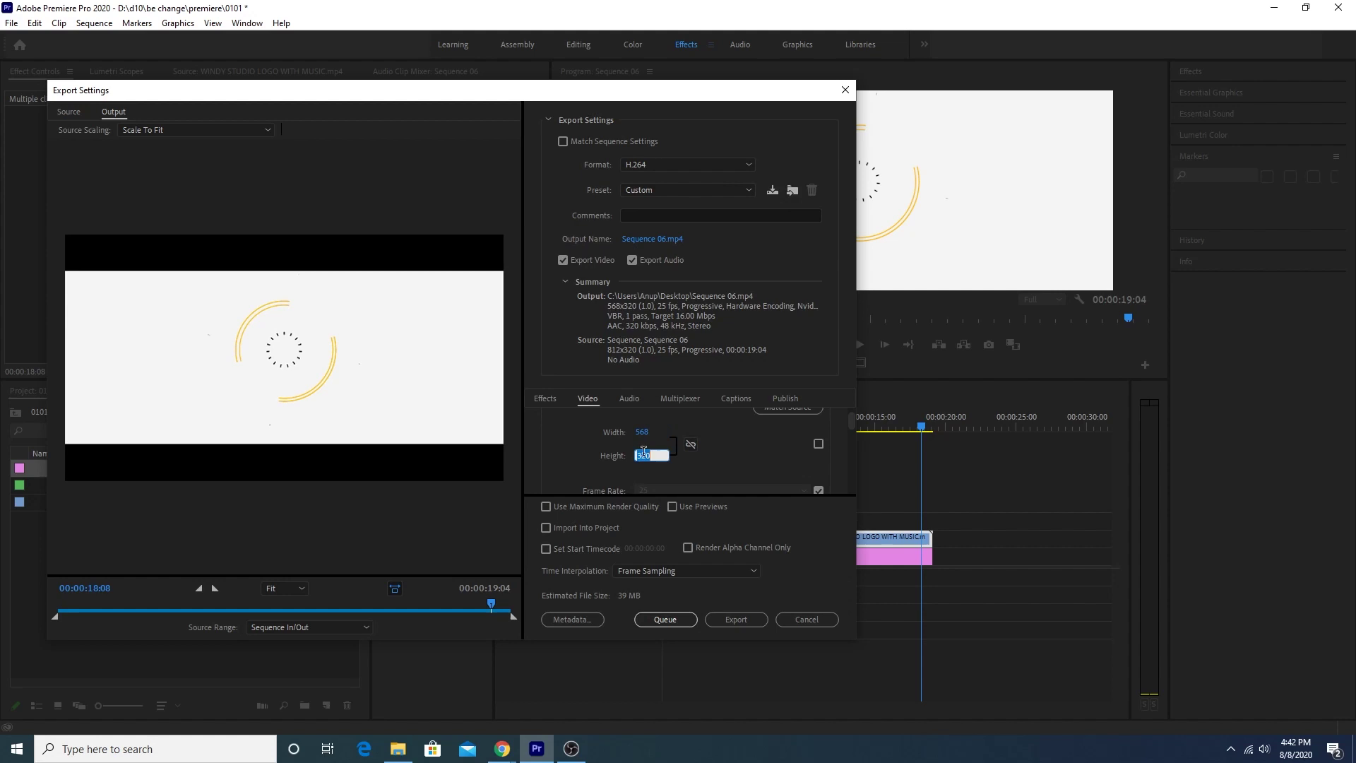
left_click(642, 433)
type("812")
key("Return")
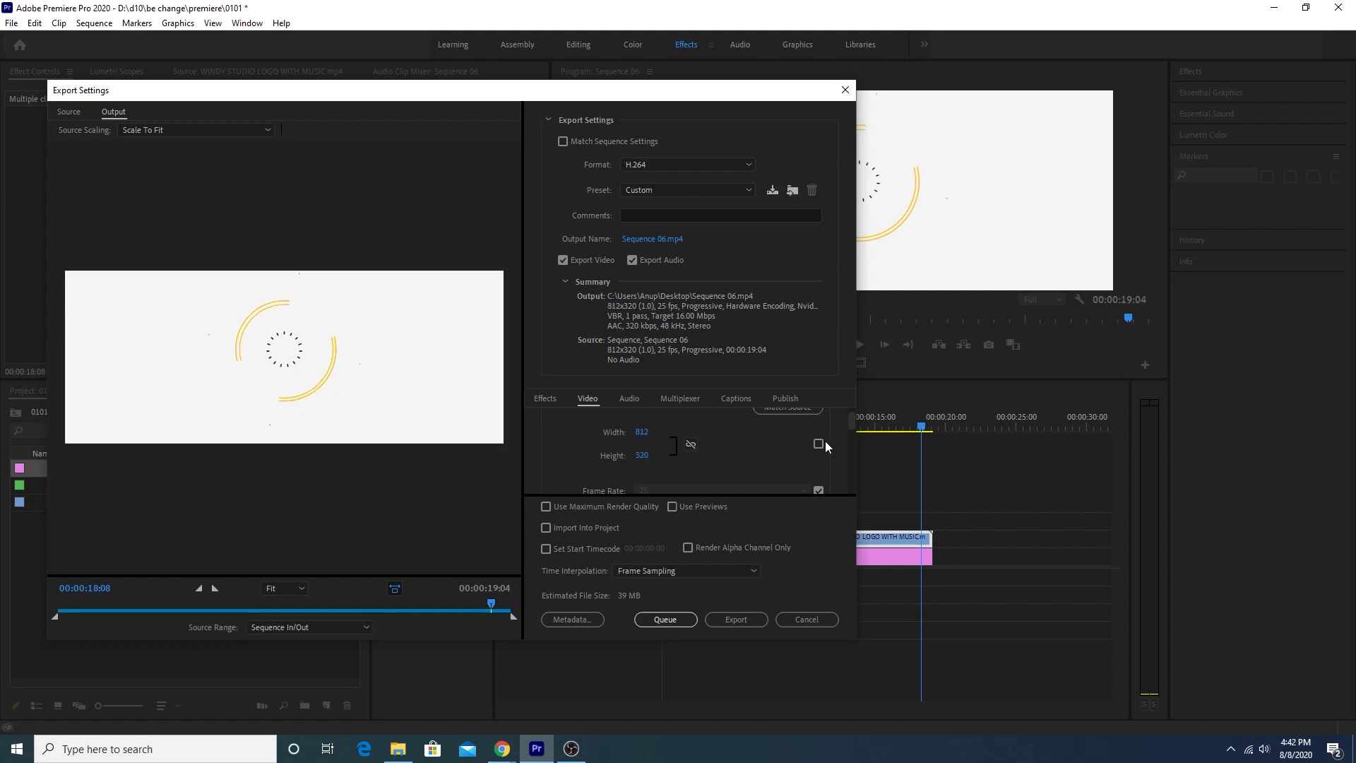
left_click_drag(850, 422, 847, 476)
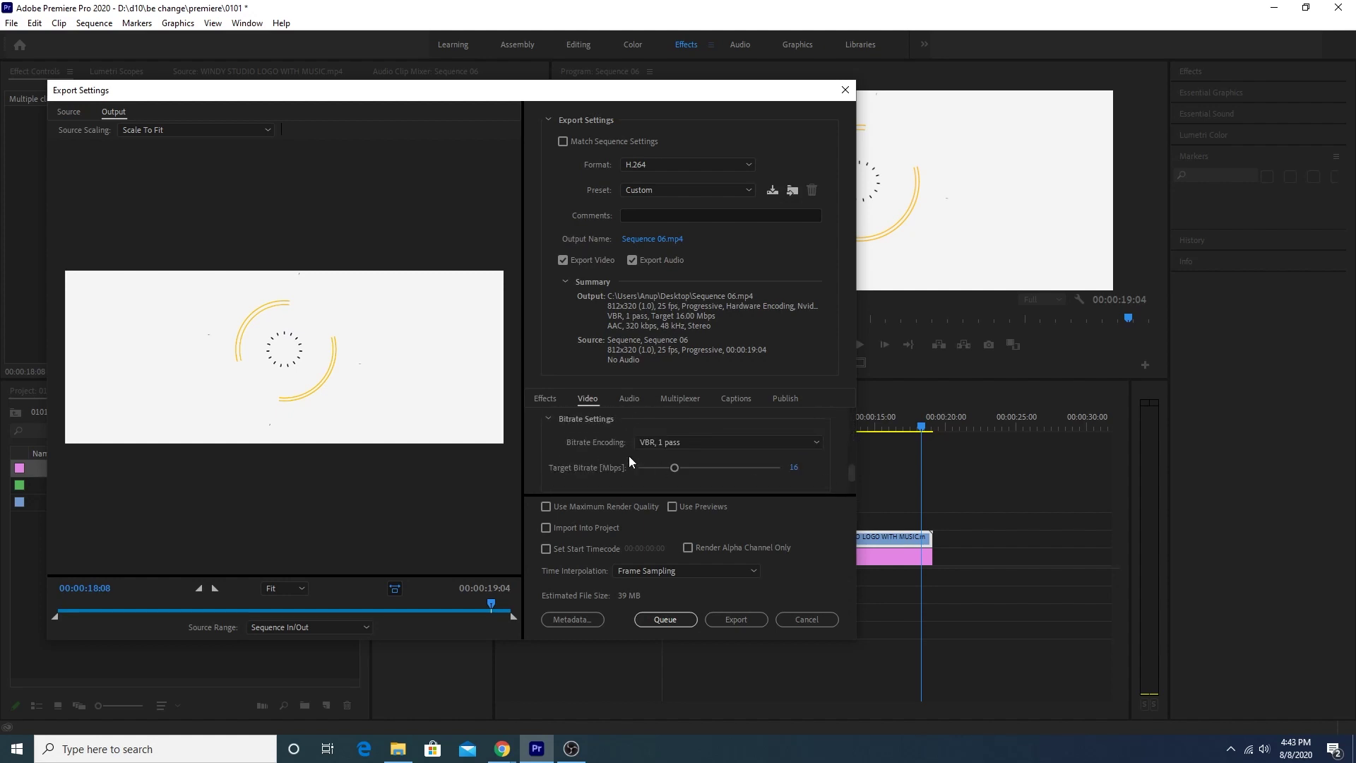
Step: Switch bitrate encoding to CBR at a 25 Mbps target and enable Use Maximum Render Quality
left_click(676, 444)
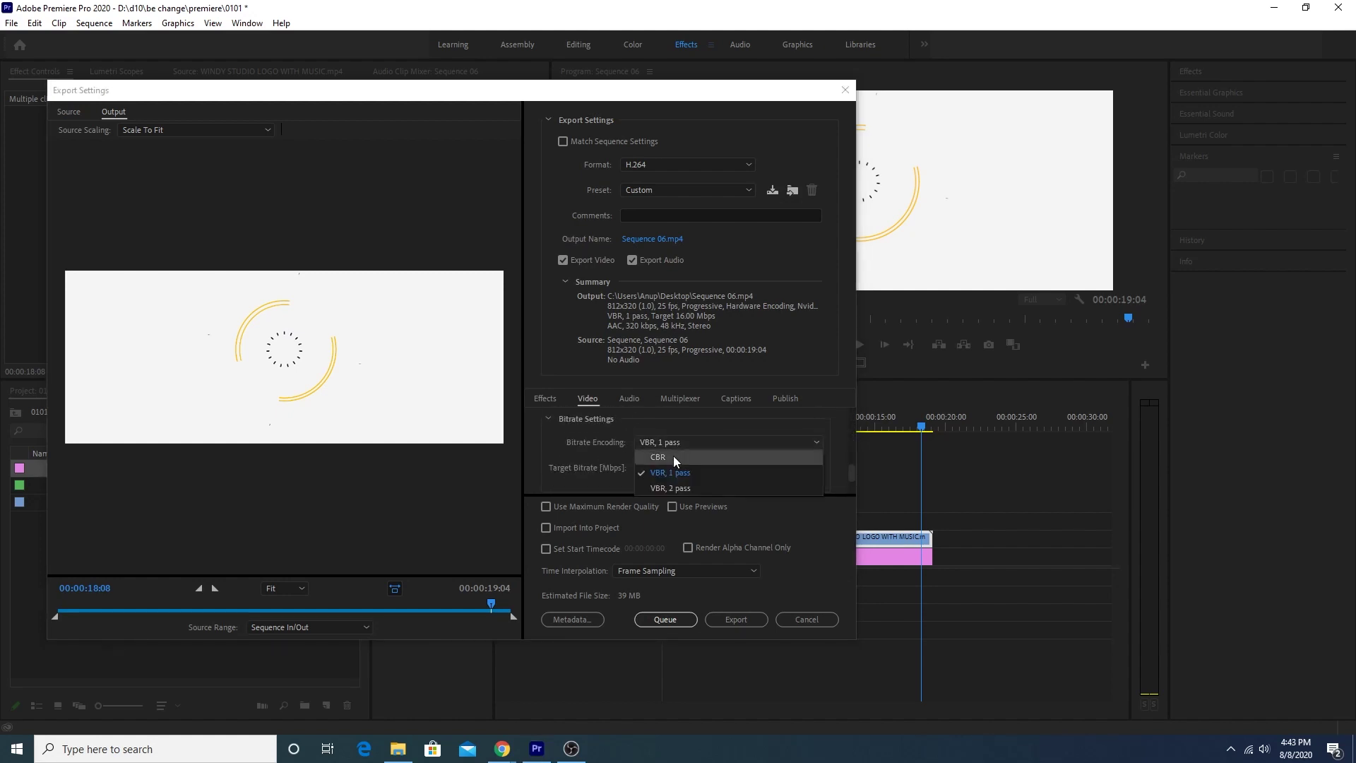
left_click(673, 456)
left_click(795, 467)
type("25")
key("Return")
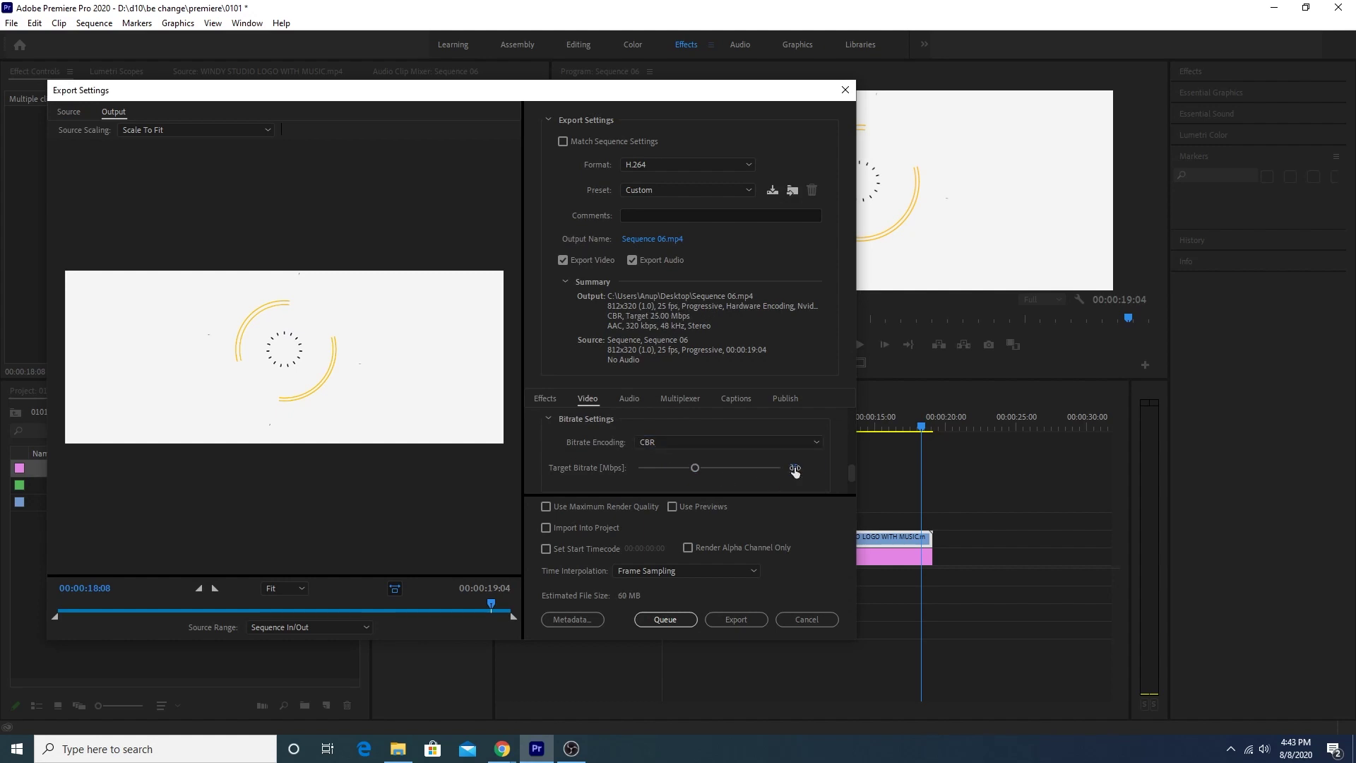
left_click(546, 507)
Step: Export the video as Facebook banner.mp4 to the Desktop, then open Facebook's Change Cover options
left_click(663, 241)
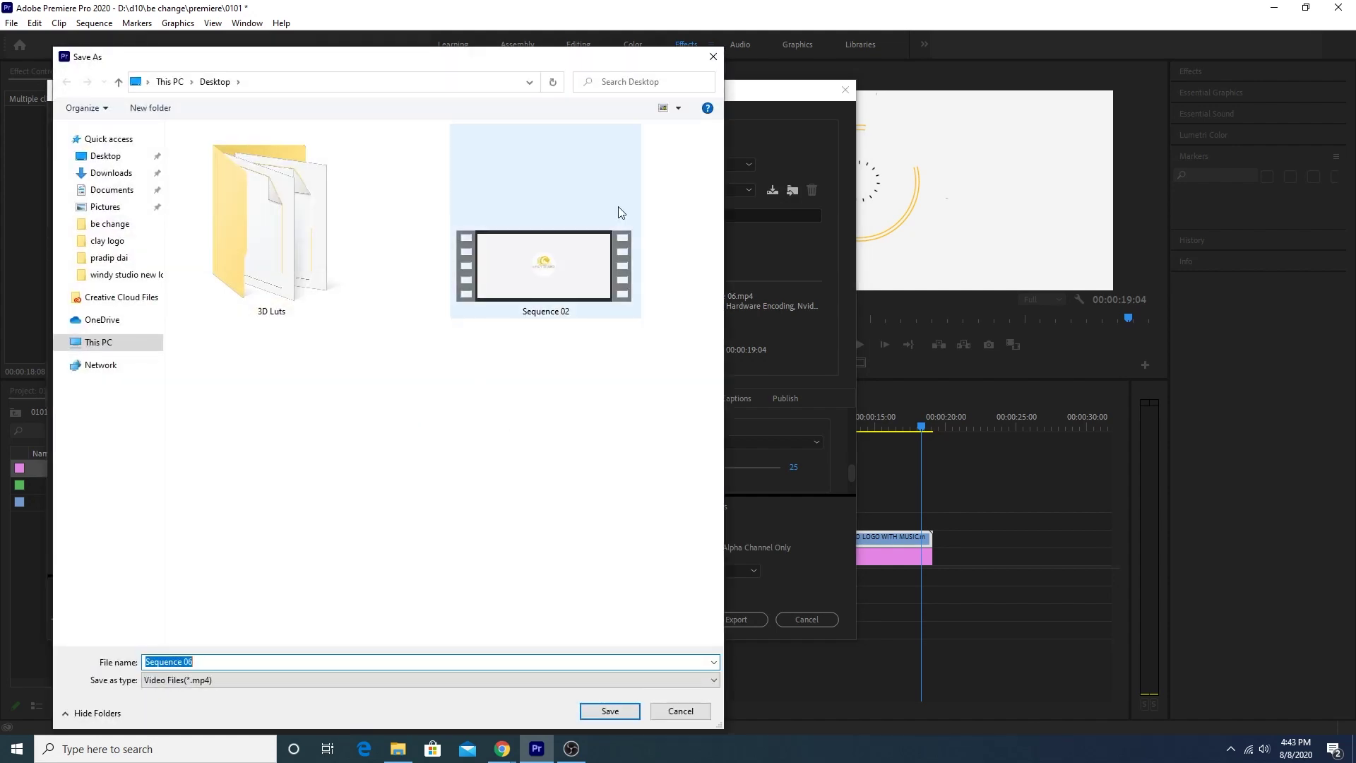
type("F")
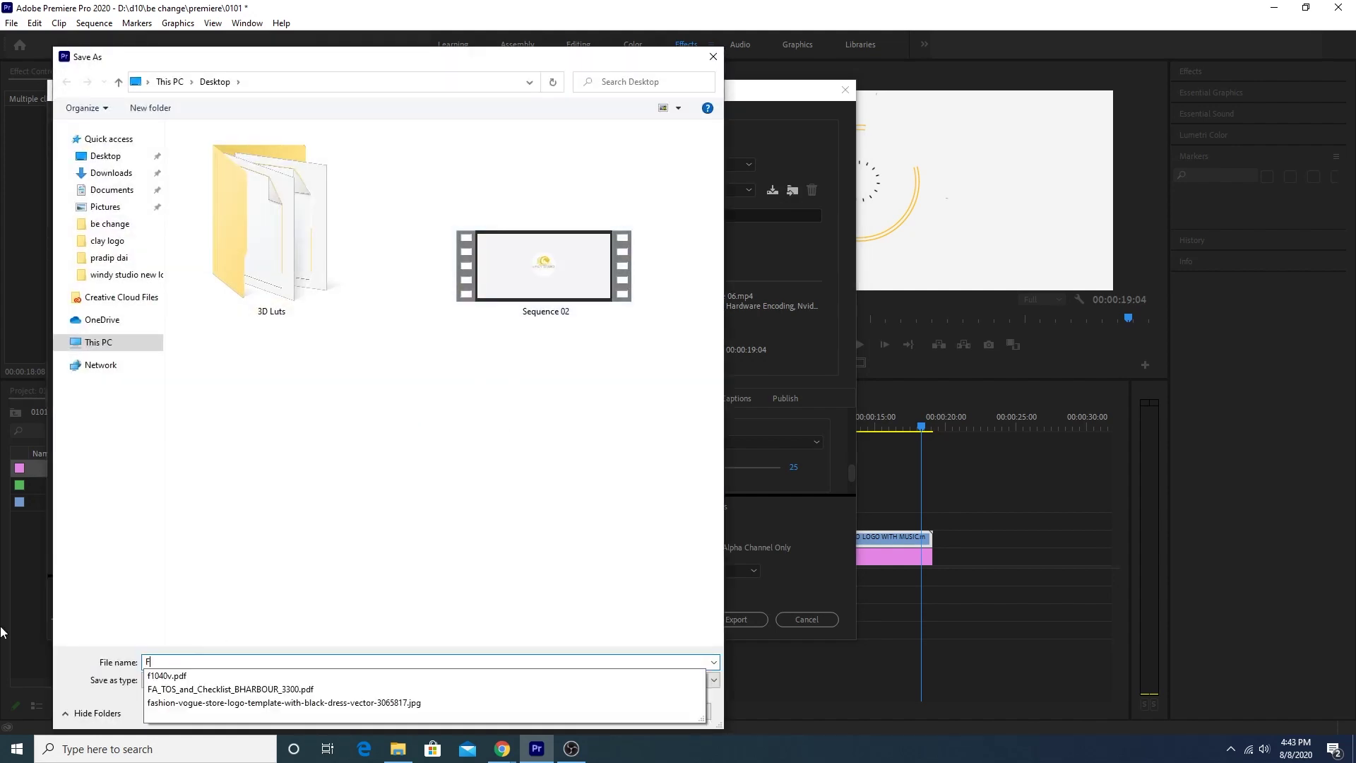
type("ace")
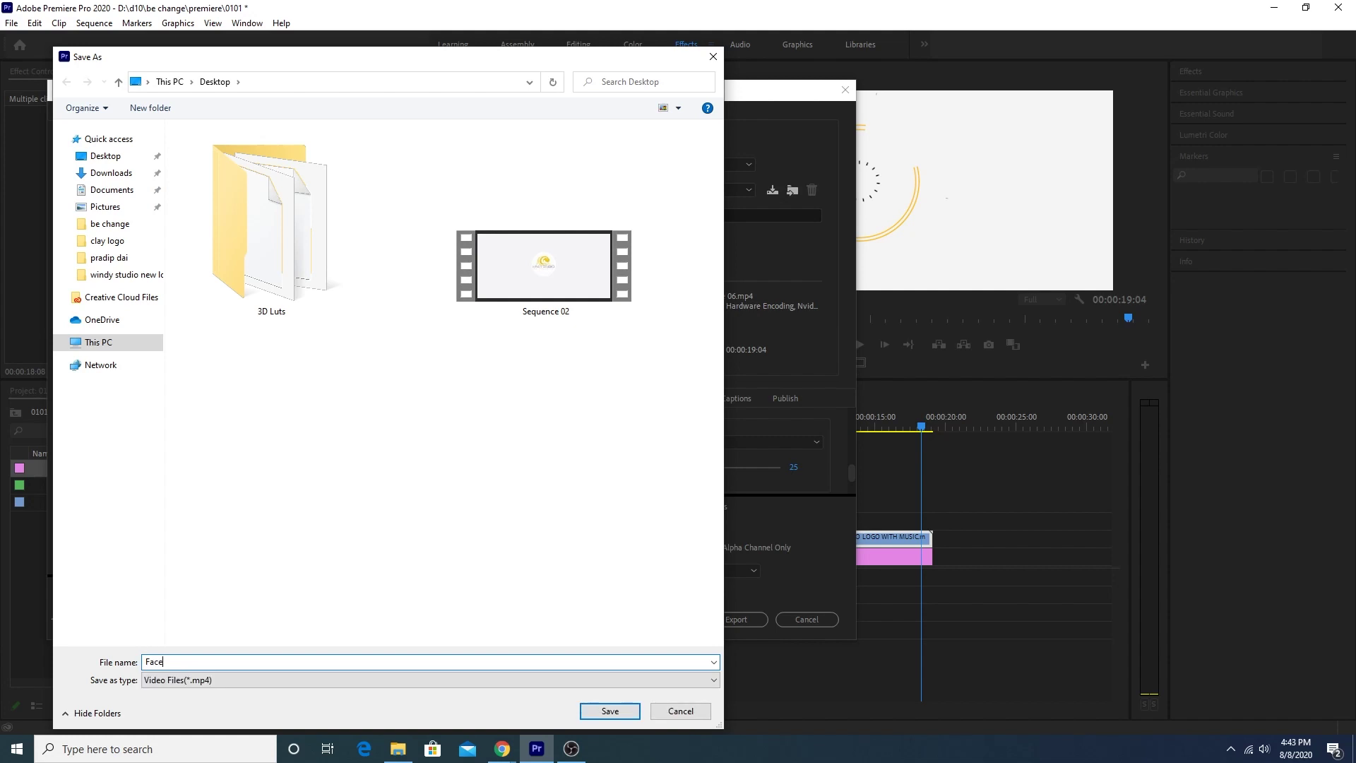
type("book banner")
left_click_drag(315, 57, 315, 55)
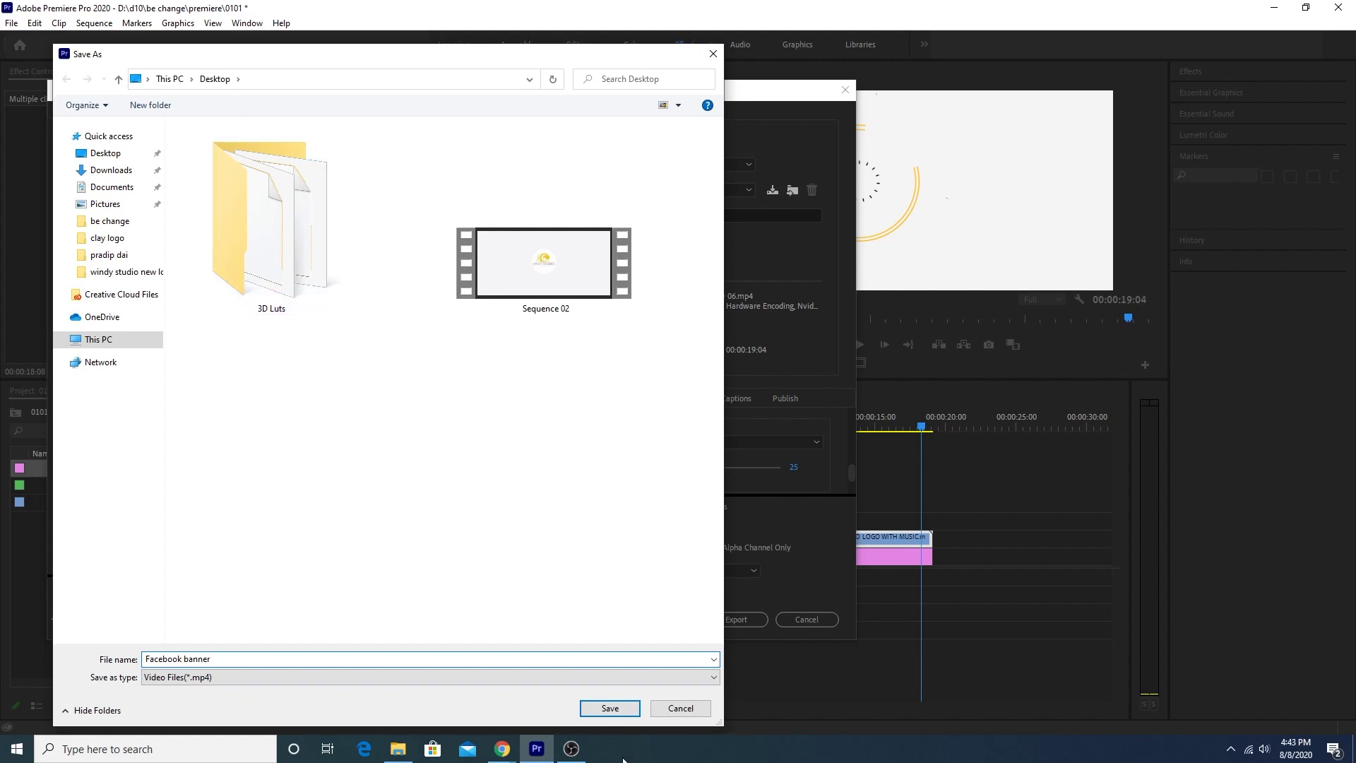
left_click(610, 708)
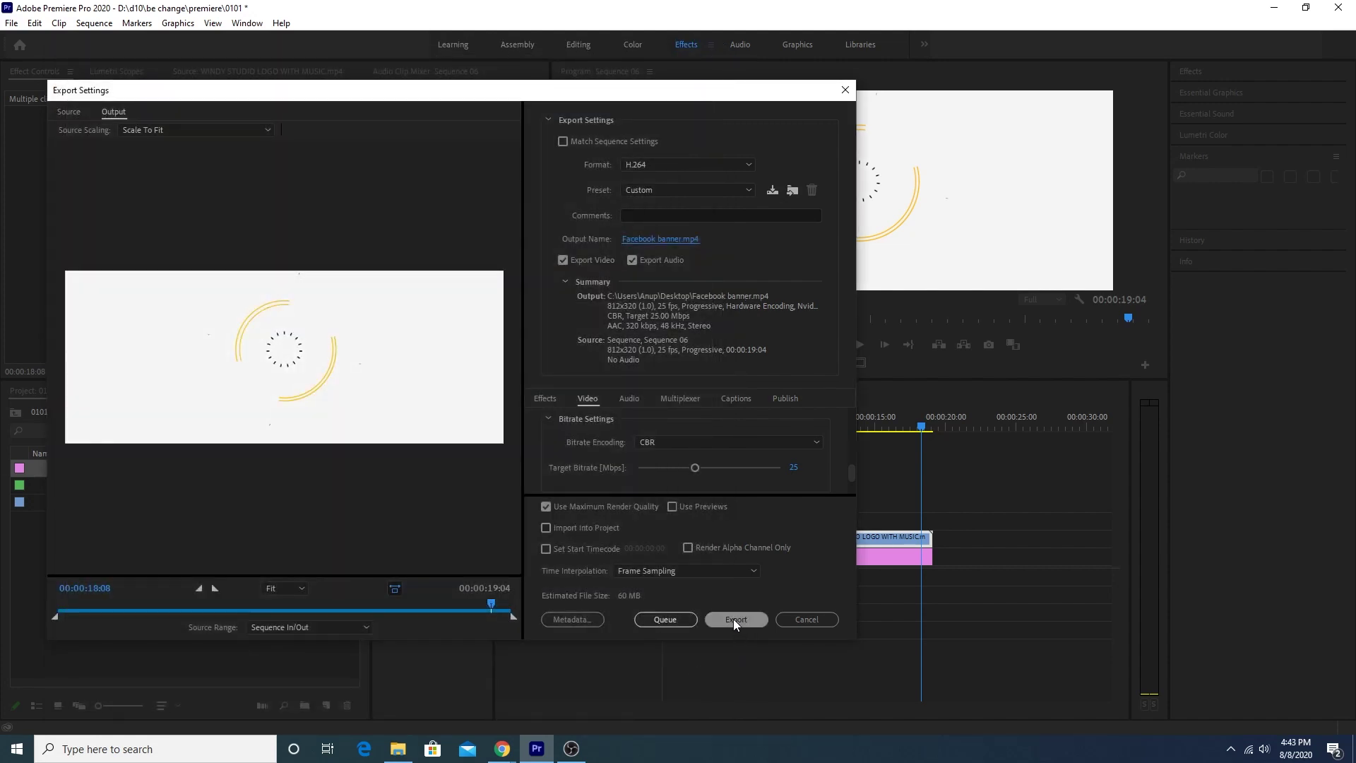
left_click(733, 619)
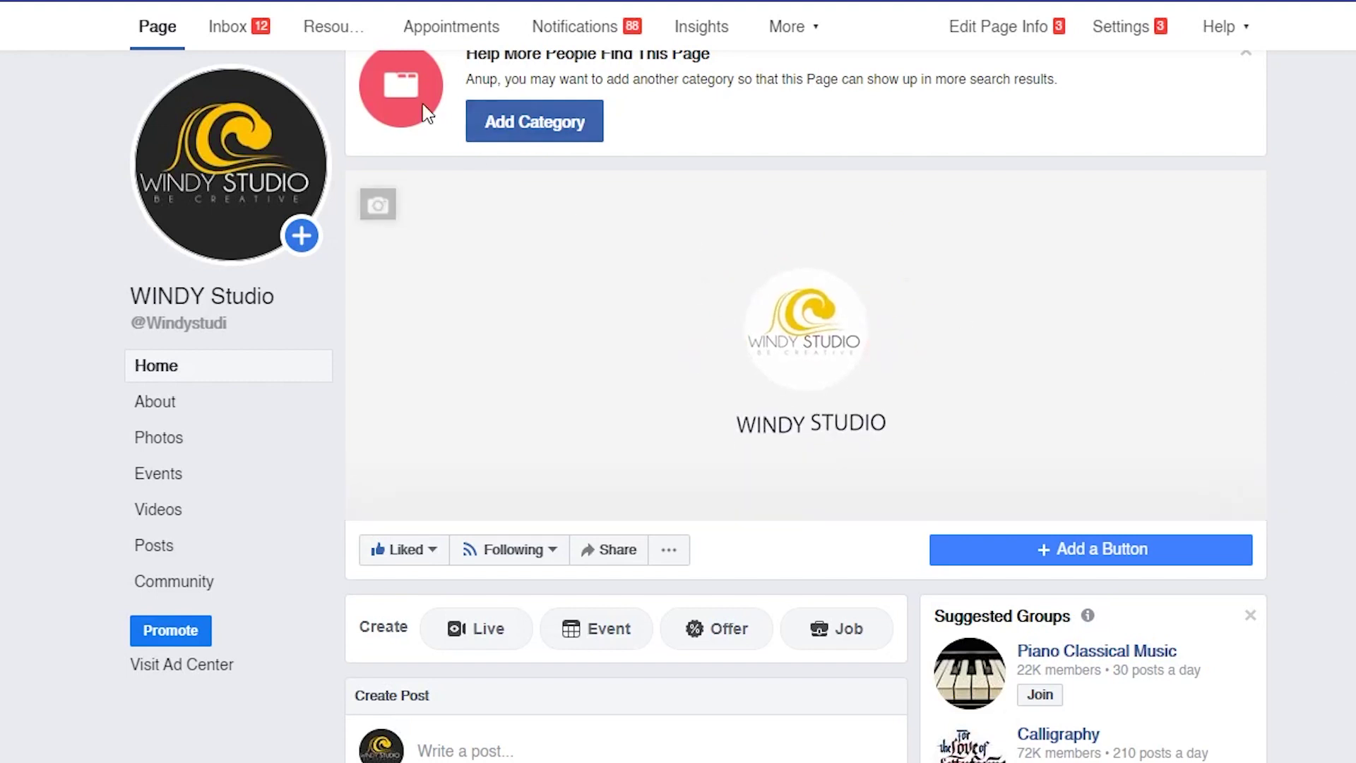
left_click(386, 214)
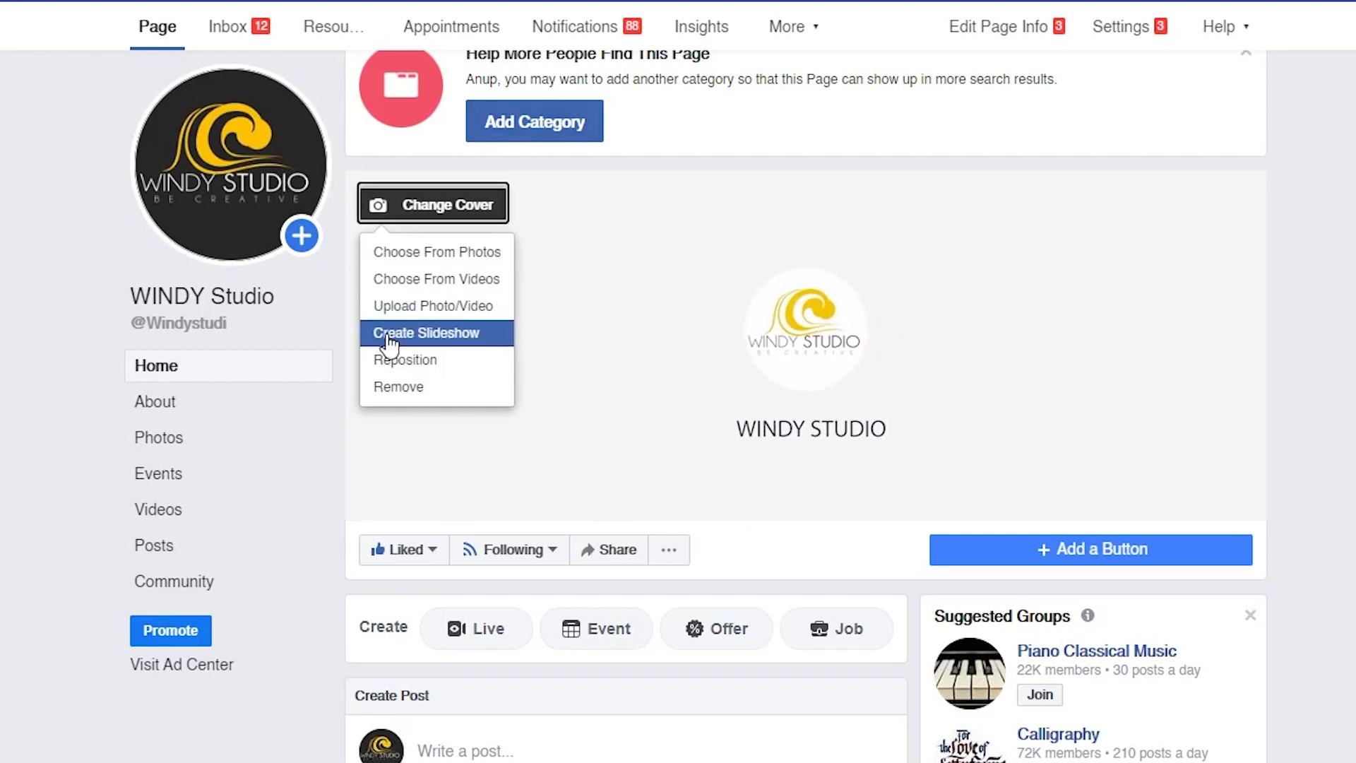